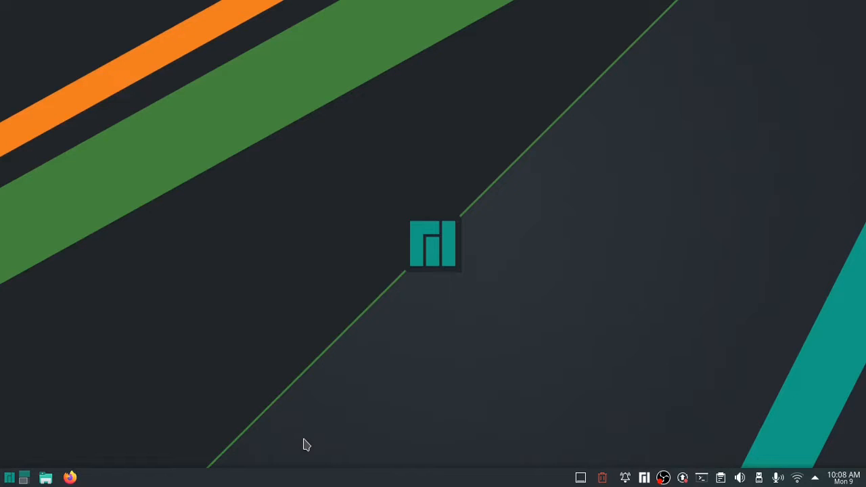
Open a terminal and run htop to view the running processes and memory use
{"action": "key", "text": "ctrl+alt+t"}
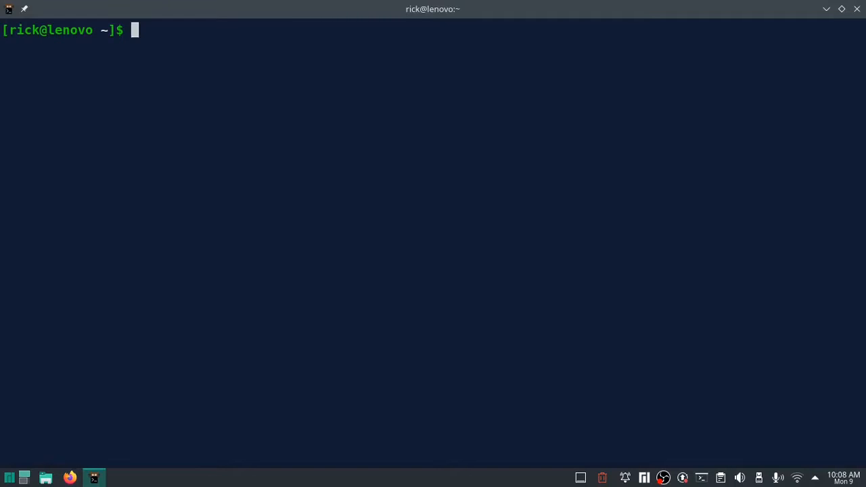
{"action": "type", "text": "htop"}
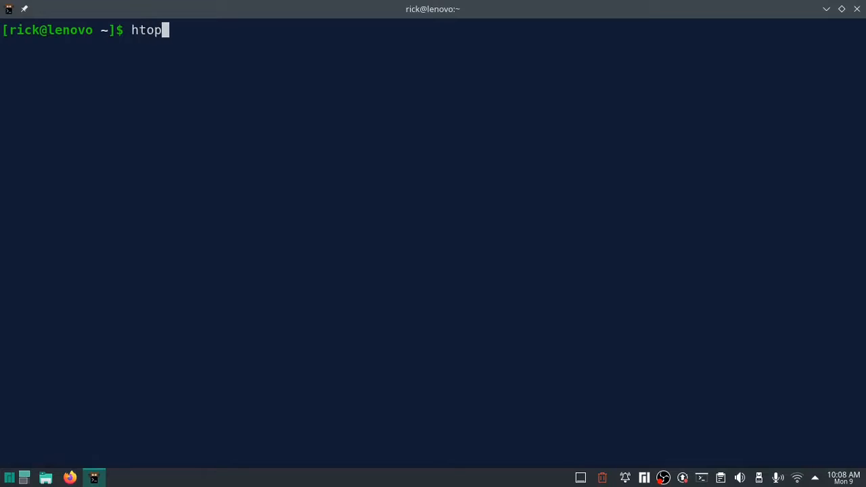
{"action": "key", "text": "Return"}
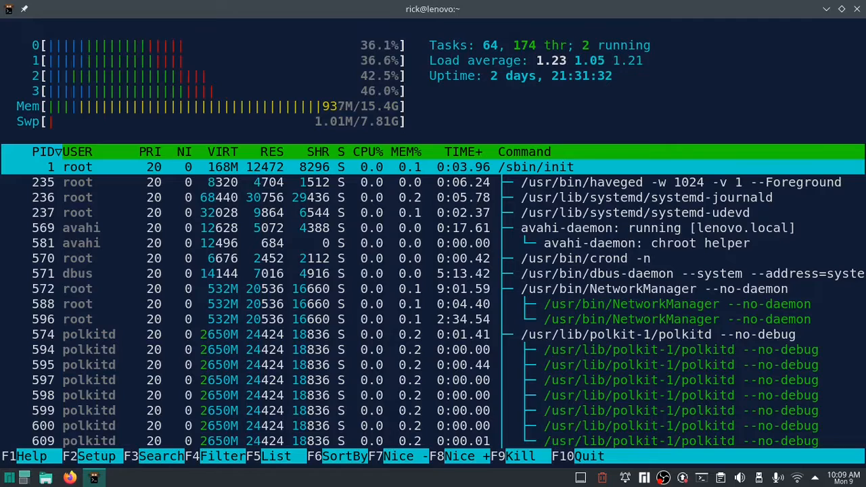
Quit htop and try to run neofetch and fastfetch for system information
{"action": "type", "text": "qneofet"}
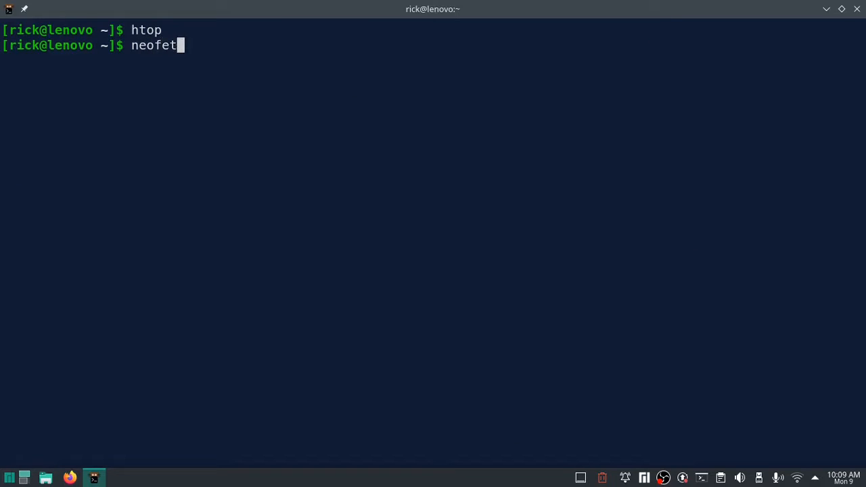
{"action": "type", "text": "ch"}
{"action": "key", "text": "Return"}
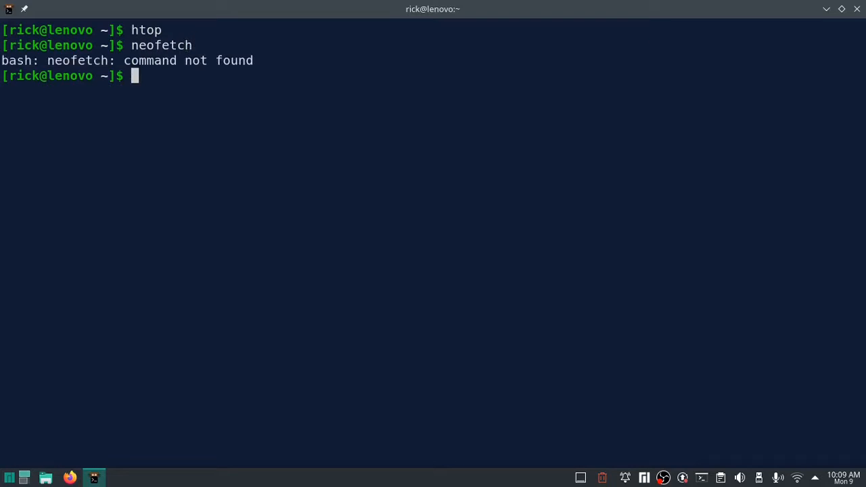
{"action": "type", "text": "fastfetch"}
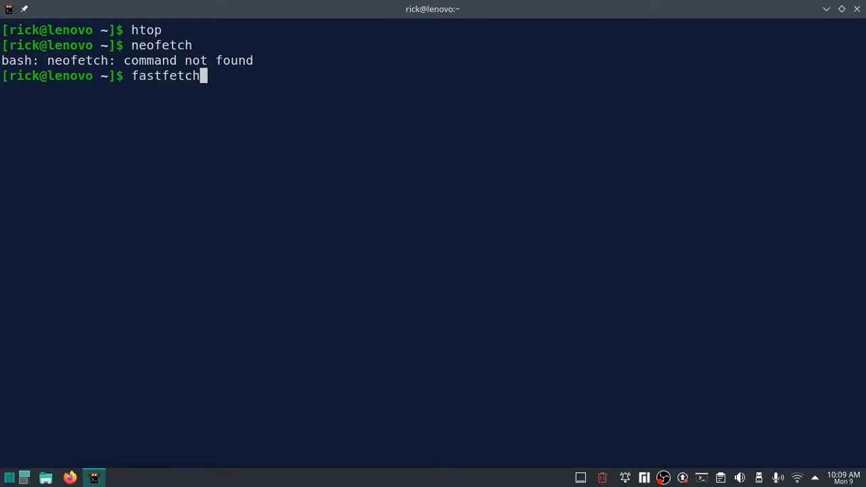
{"action": "key", "text": "Return"}
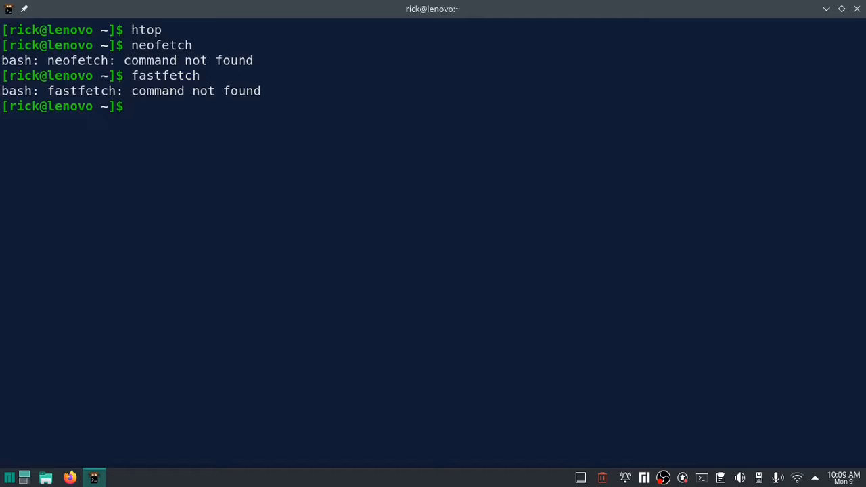
Install the fastfetch package with sudo pacman -S fastfetch, entering the sudo password and accepting the installation
{"action": "type", "text": "sudo pacman "}
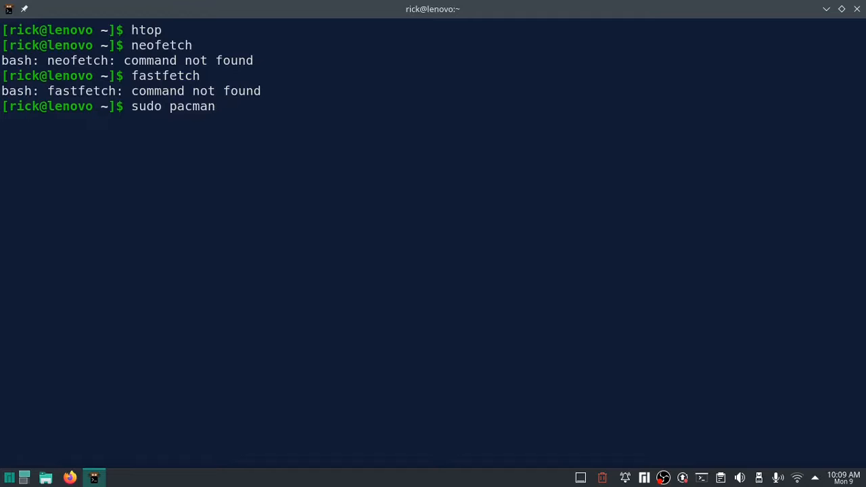
{"action": "type", "text": "="}
{"action": "type", "text": "-"}
{"action": "key", "text": "BackSpace"}
{"action": "key", "text": "BackSpace"}
{"action": "key", "text": "BackSpace"}
{"action": "type", "text": "-S"}
{"action": "key", "text": "BackSpace"}
{"action": "type", "text": "S fastfetch"}
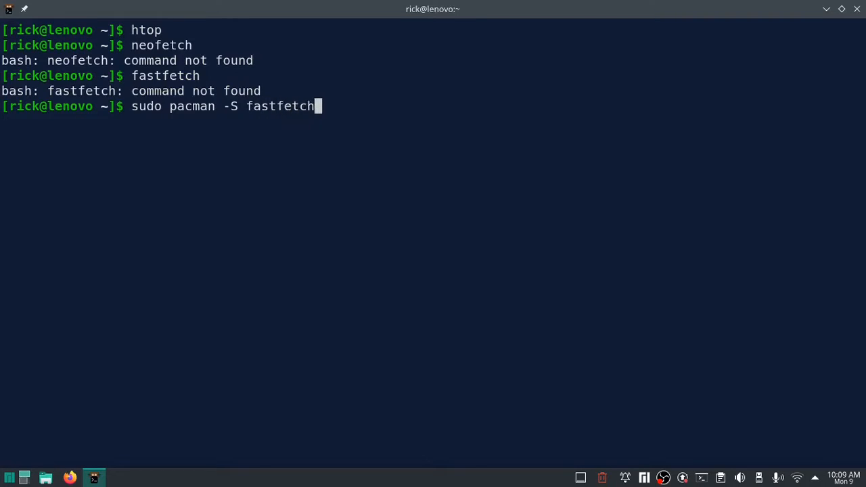
{"action": "key", "text": "Return"}
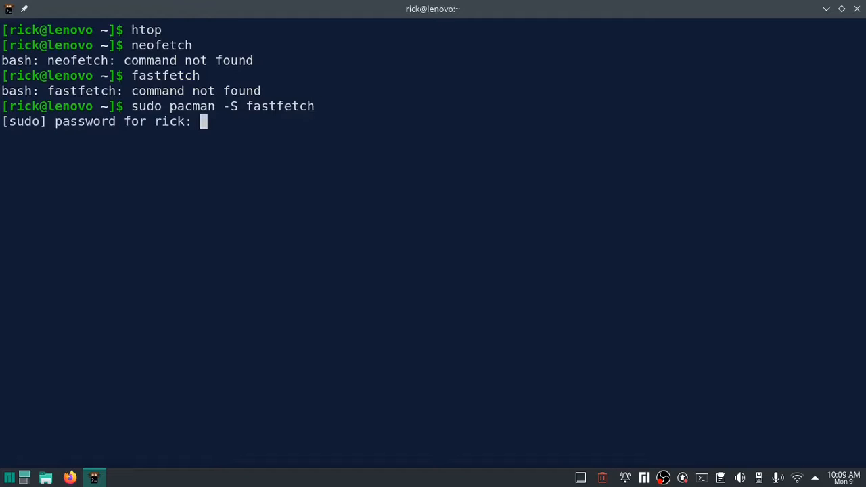
{"action": "key", "text": "Return"}
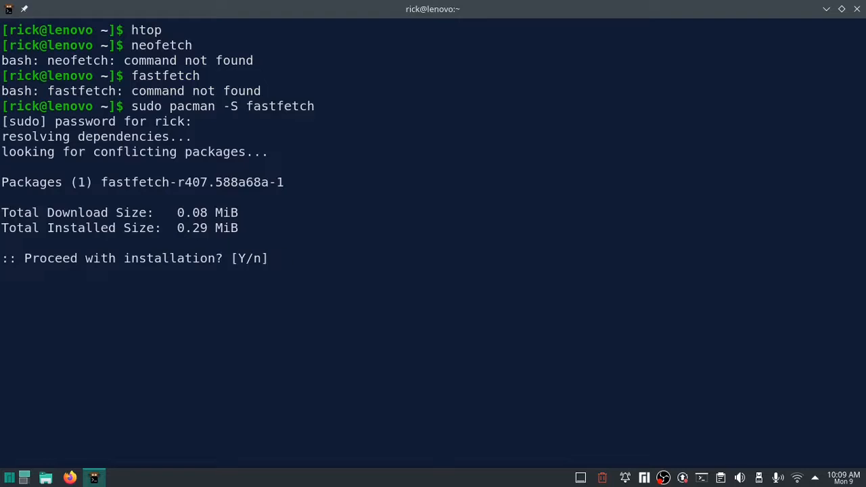
{"action": "key", "text": "Return"}
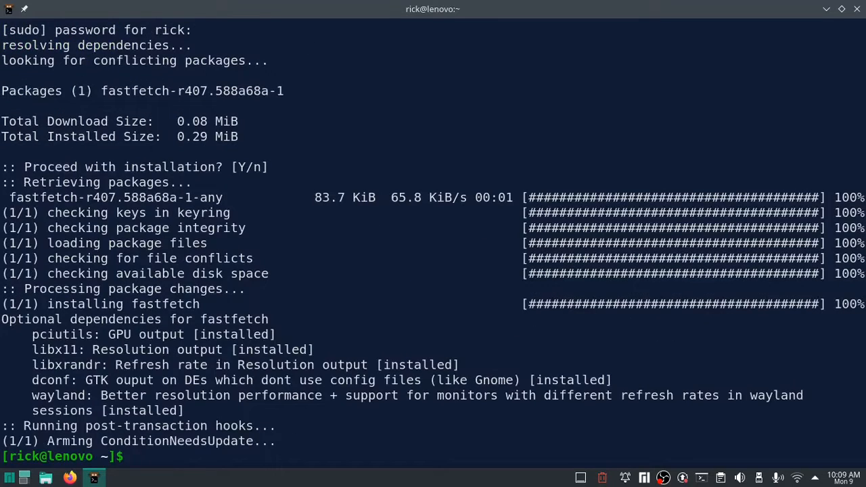
Run fastfetch to show the system information
{"action": "type", "text": "fastfetch"}
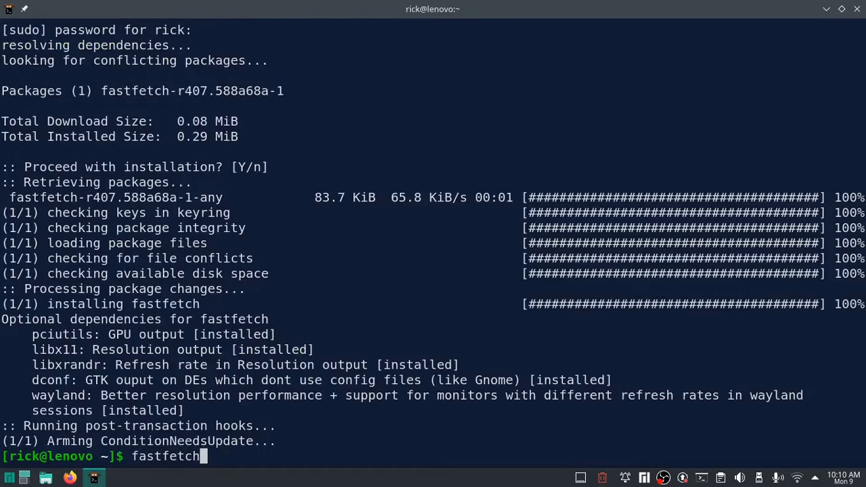
{"action": "key", "text": "Return"}
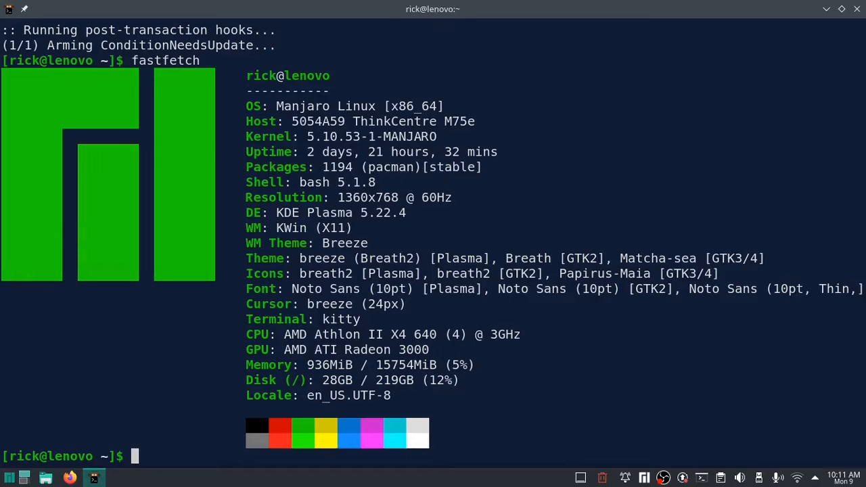
Search the application launcher for "fox" and launch Firefox
{"action": "key", "text": "super"}
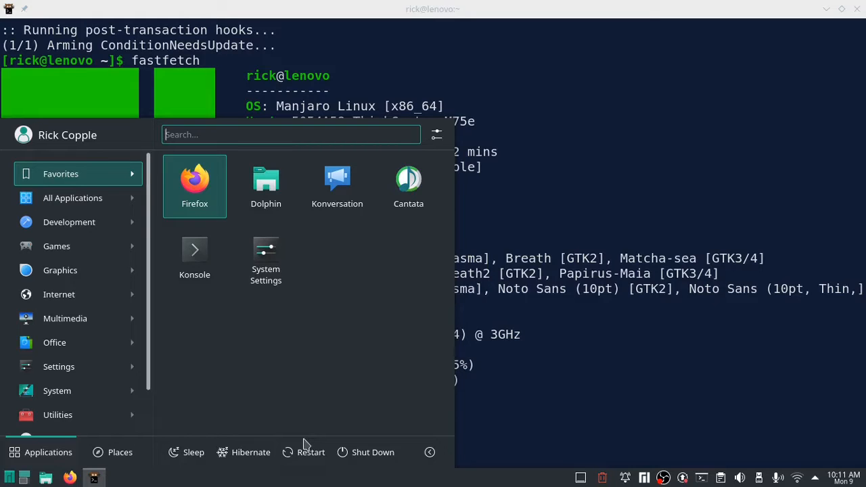
{"action": "type", "text": "fo"}
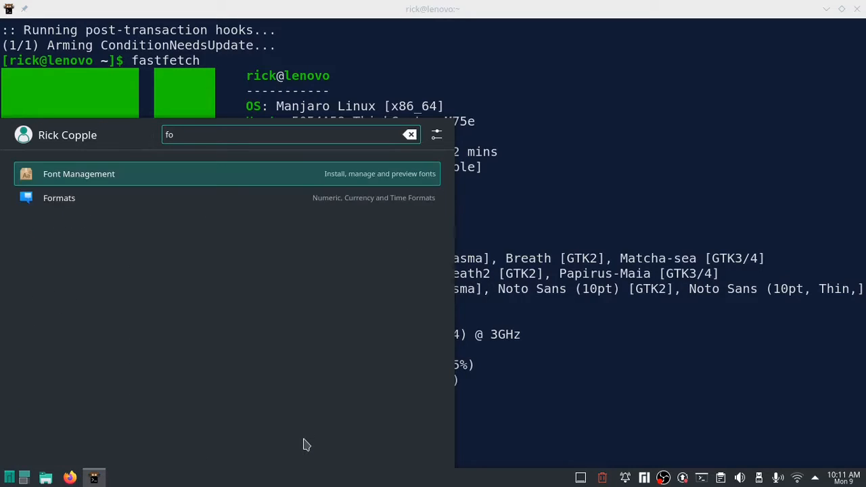
{"action": "type", "text": "x"}
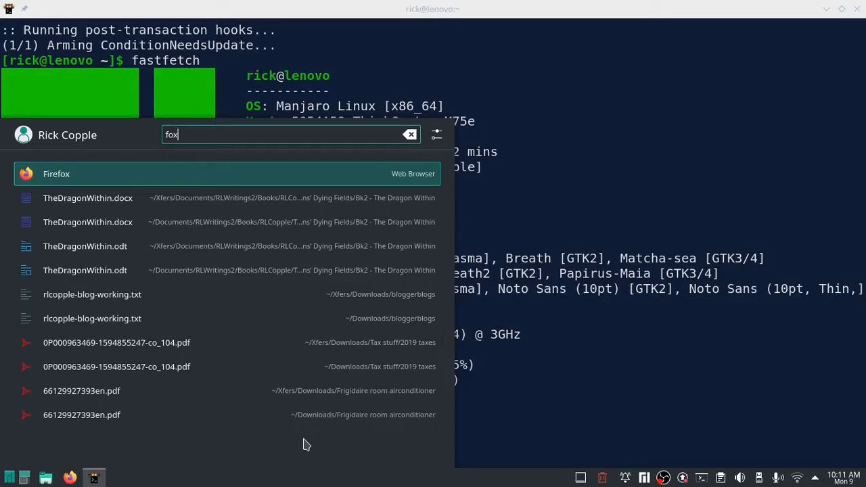
{"action": "key", "text": "Return"}
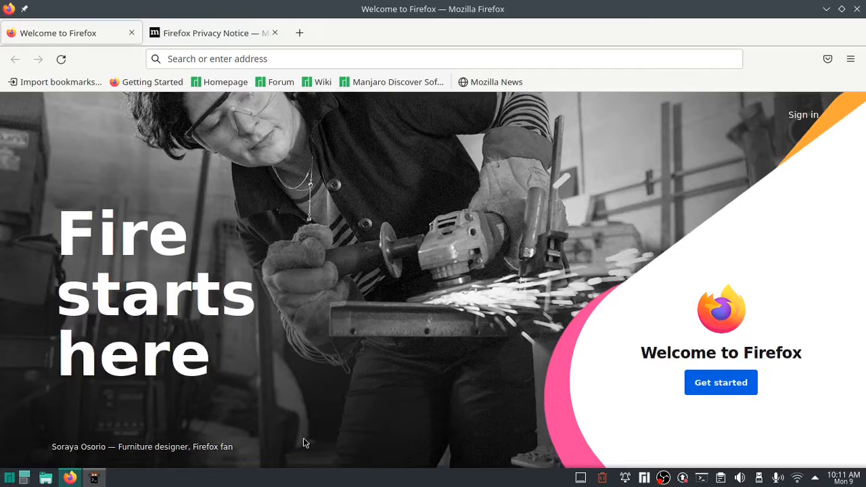
Quit Firefox, closing all its open tabs, and close the terminal window
{"action": "key", "text": "ctrl+q"}
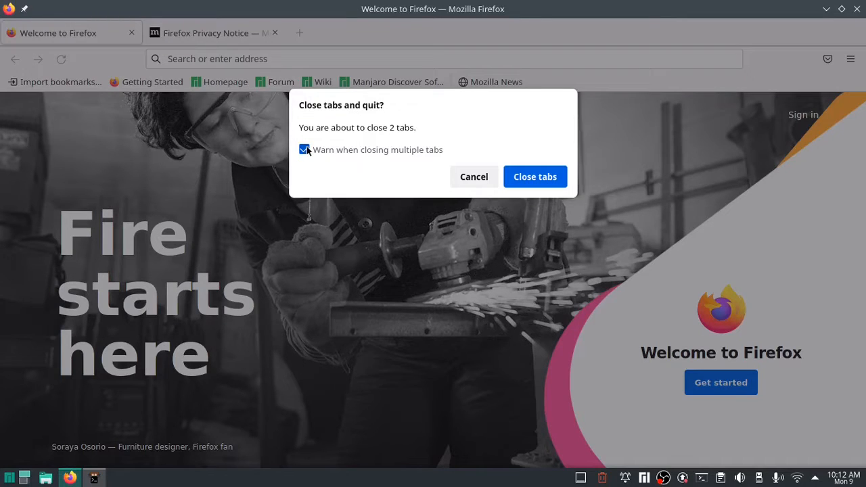
{"action": "left_click", "coordinate": [532, 182]}
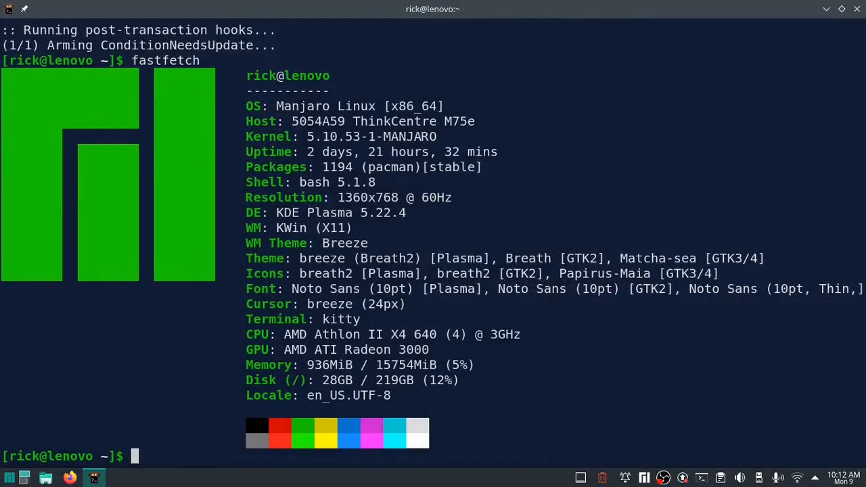
{"action": "key", "text": "alt+F4"}
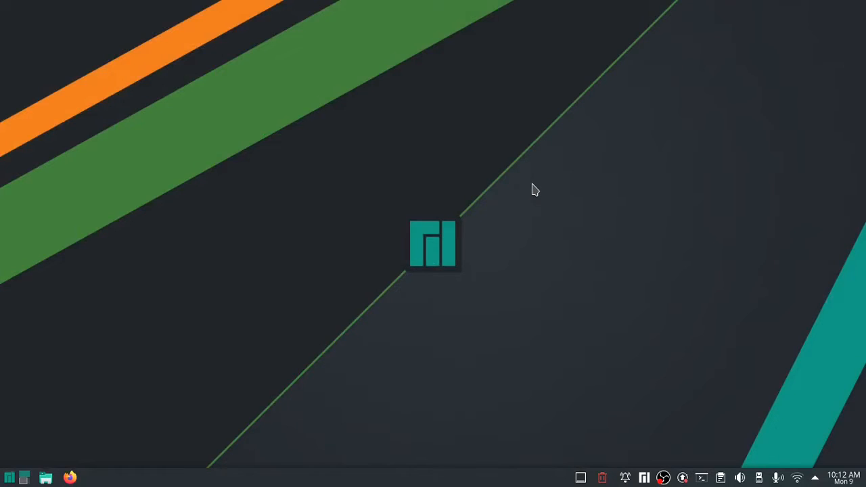
Open System Settings and examine the Manjaro Kernel and Hardware Configuration pages
{"action": "key", "text": "super"}
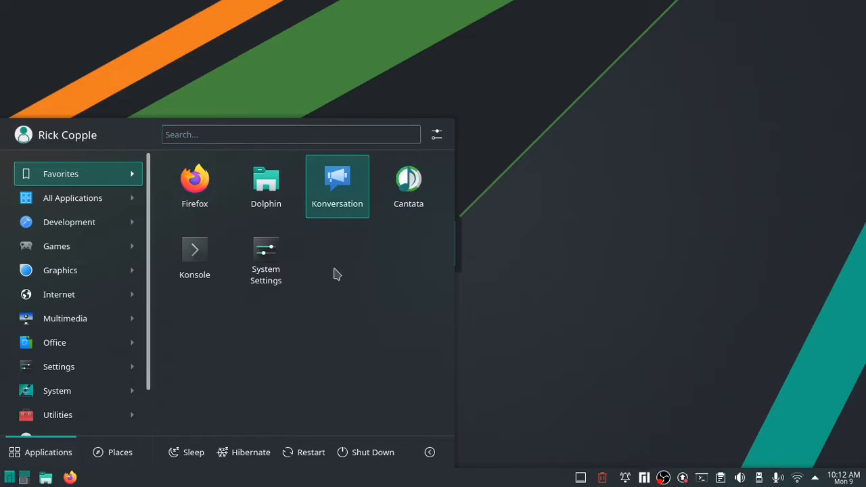
{"action": "left_click", "coordinate": [277, 260]}
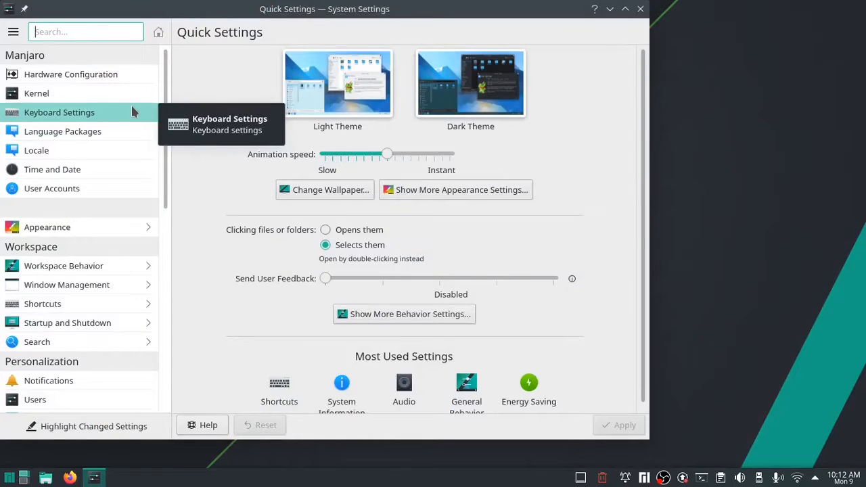
{"action": "left_click", "coordinate": [104, 95]}
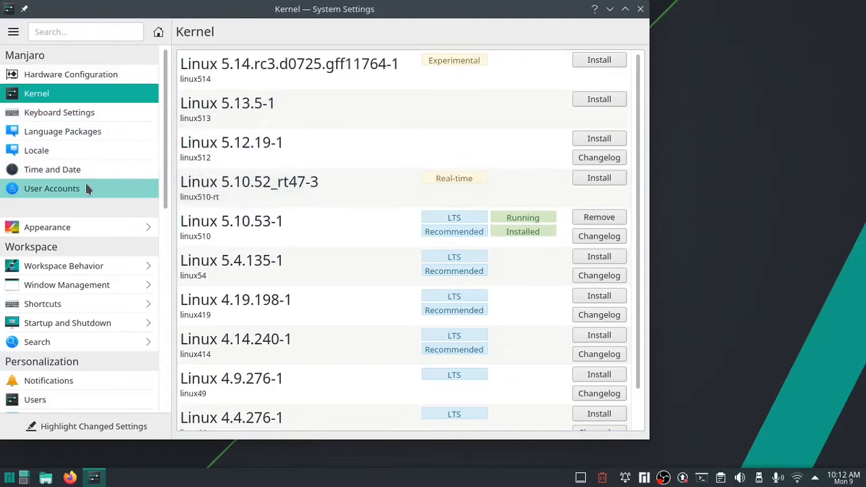
{"action": "left_click", "coordinate": [78, 80]}
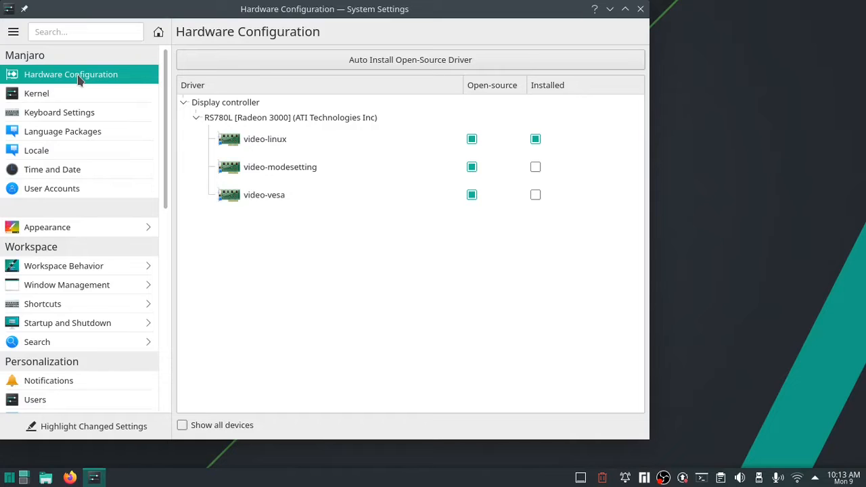
{"action": "left_click", "coordinate": [191, 194]}
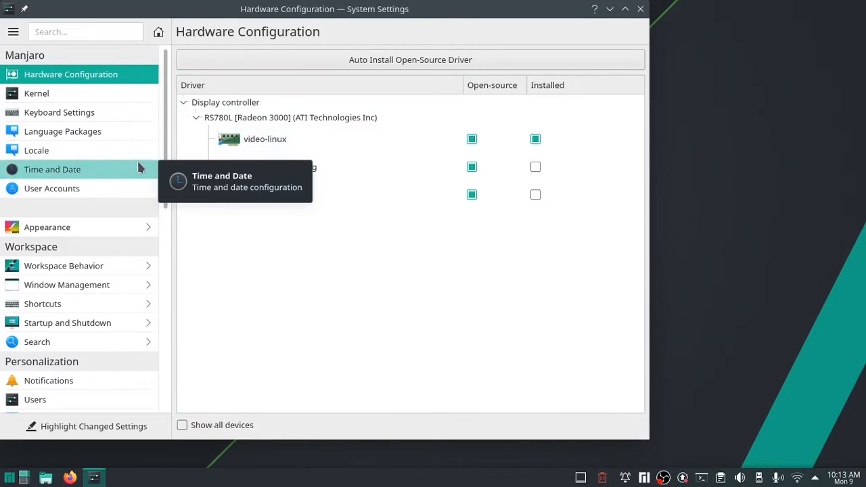
Review the Global Theme and Splash Screen pages under Appearance, and return to the main settings list
{"action": "scroll", "coordinate": [137, 168], "scroll_direction": "down", "scroll_amount": 1}
{"action": "left_click", "coordinate": [109, 170]}
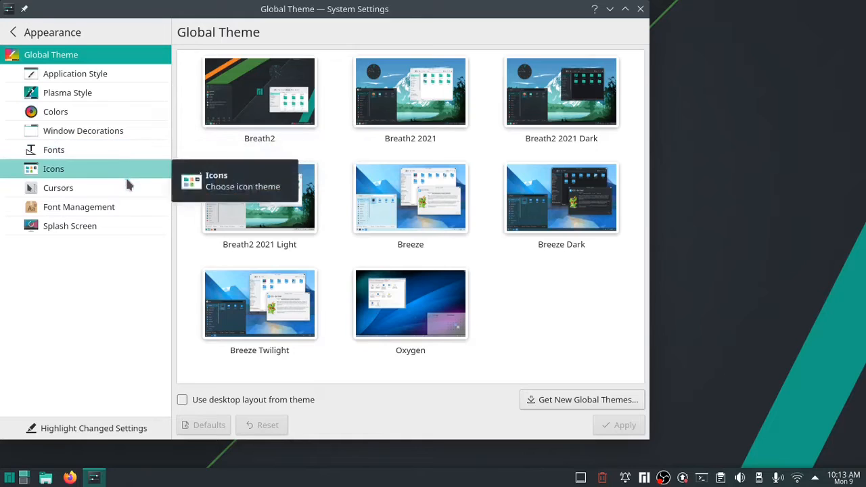
{"action": "left_click", "coordinate": [127, 222]}
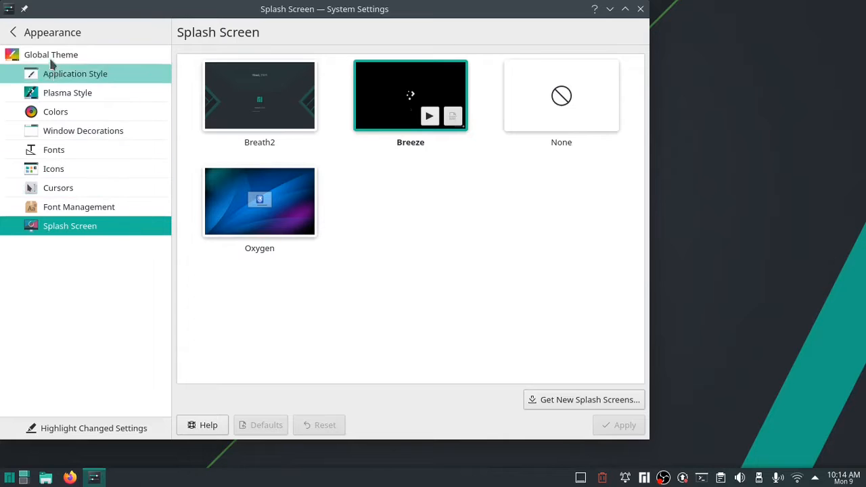
{"action": "left_click", "coordinate": [28, 35]}
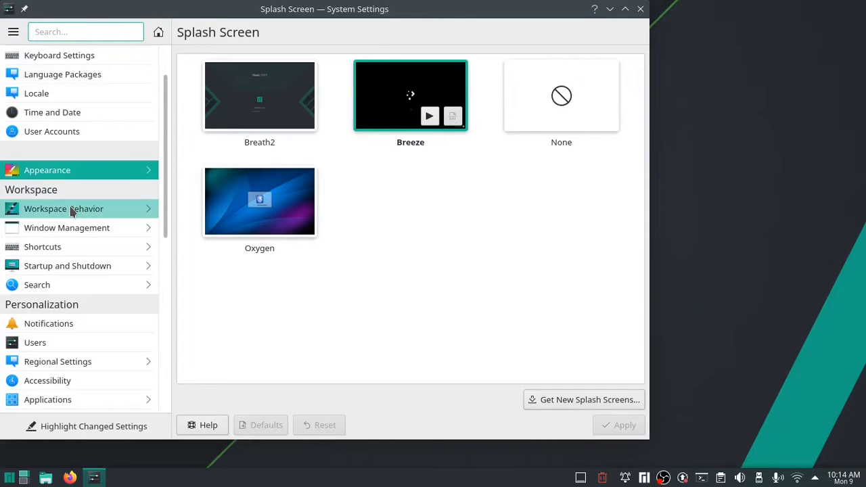
Review the General Behavior, Touch Screen, Virtual Desktops and Activities pages of Workspace Behavior, and return to the main settings list
{"action": "mouse_move", "coordinate": [72, 212]}
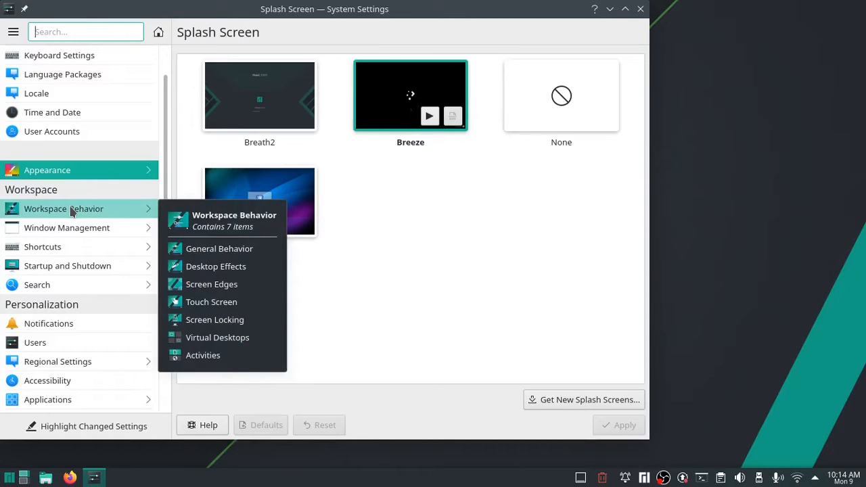
{"action": "left_click", "coordinate": [71, 210]}
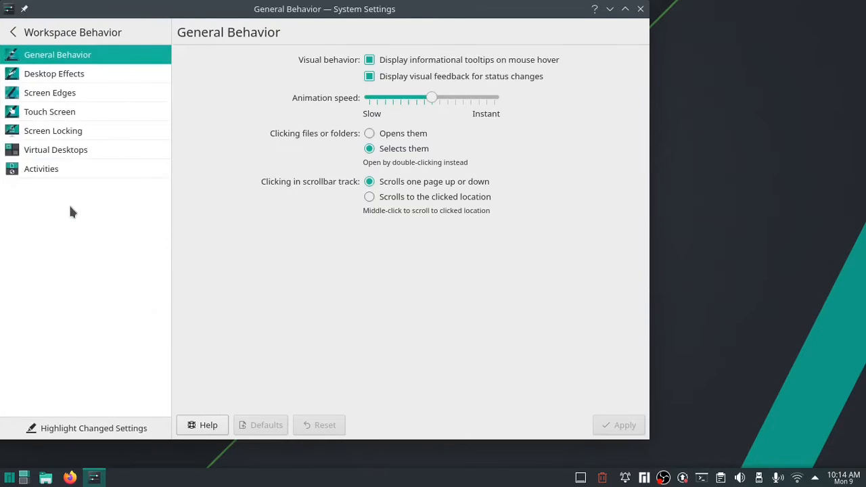
{"action": "left_click", "coordinate": [46, 116]}
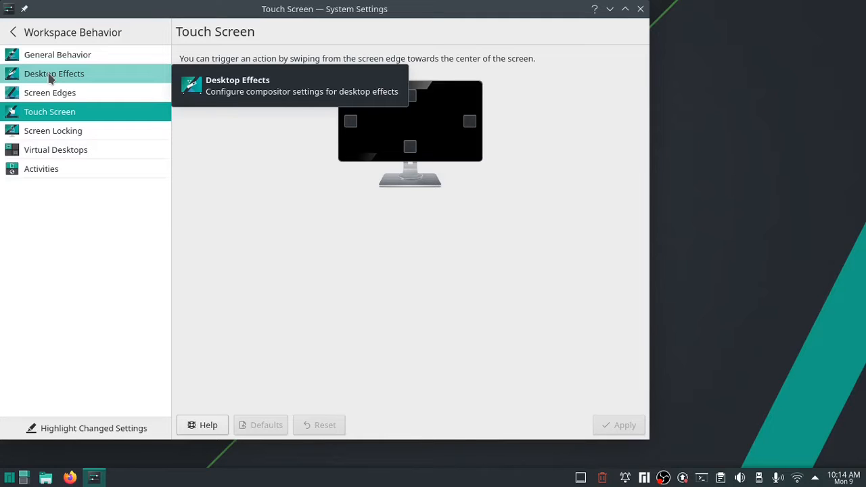
{"action": "left_click", "coordinate": [45, 152]}
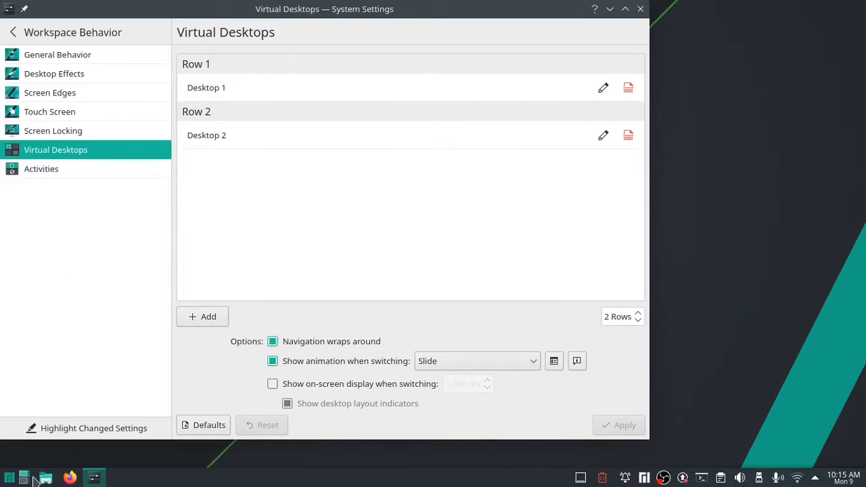
{"action": "left_click", "coordinate": [71, 170]}
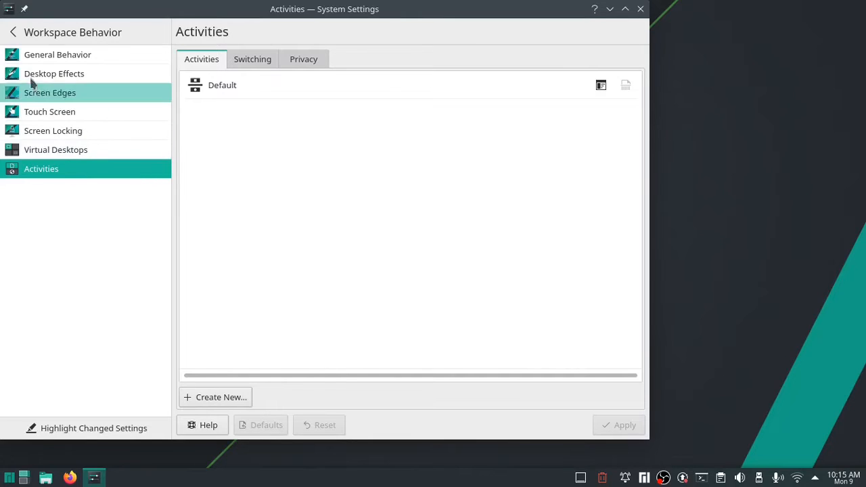
{"action": "left_click", "coordinate": [17, 38]}
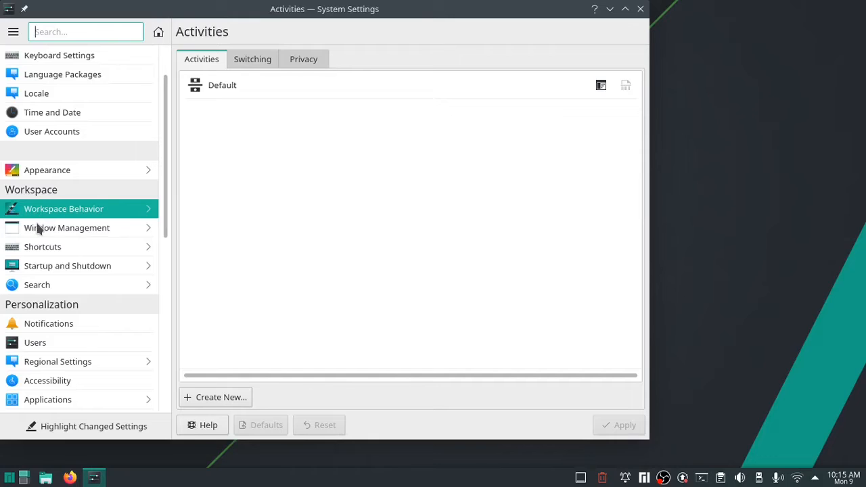
Open the download catalogue of window manager scripts from the KWin Scripts page, maximize it and search for "tiling"
{"action": "left_click", "coordinate": [37, 230]}
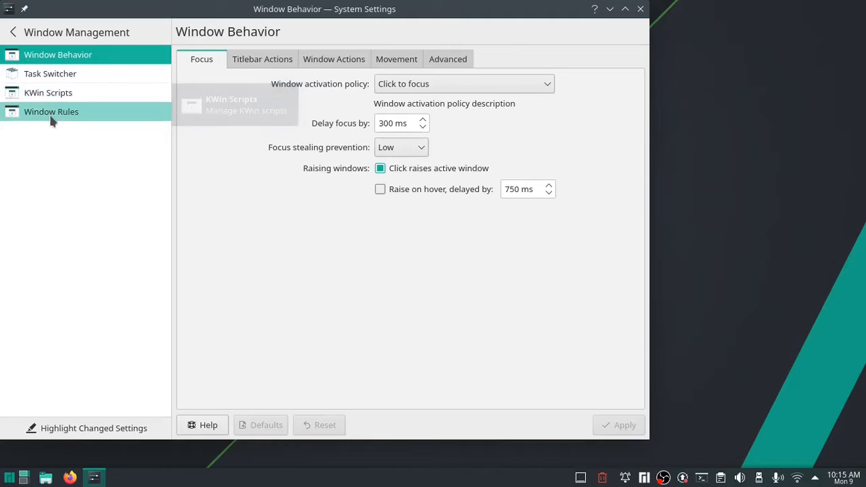
{"action": "left_click", "coordinate": [54, 95]}
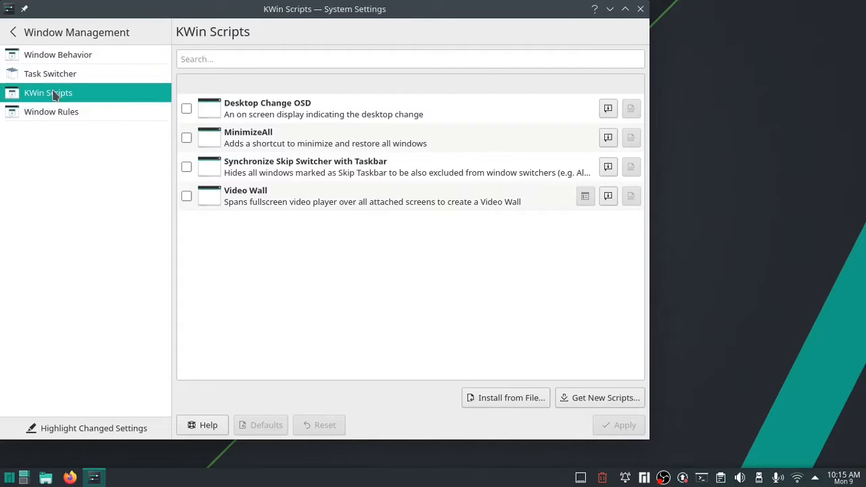
{"action": "left_click", "coordinate": [592, 400]}
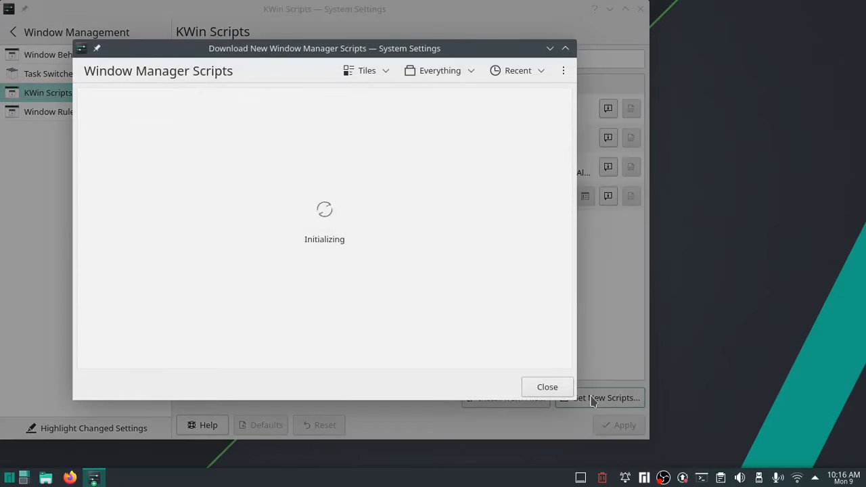
{"action": "left_click", "coordinate": [565, 49]}
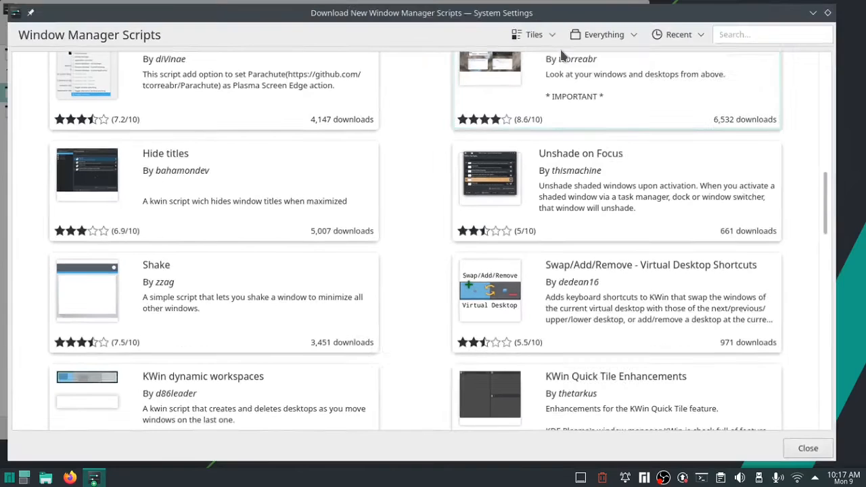
{"action": "left_click", "coordinate": [741, 28]}
{"action": "type", "text": "tiling"}
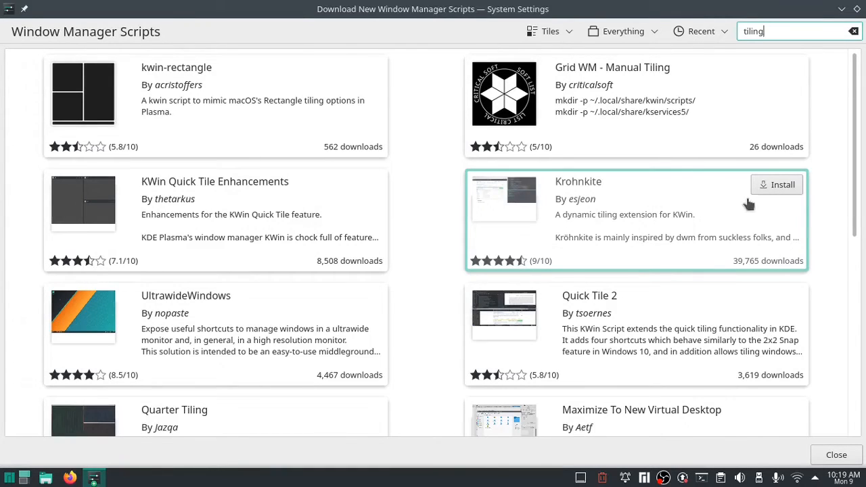
Install the Krohnkite script, close the catalogue, and enable Krohnkite in the KWin Scripts list, applying the change
{"action": "left_click", "coordinate": [777, 185]}
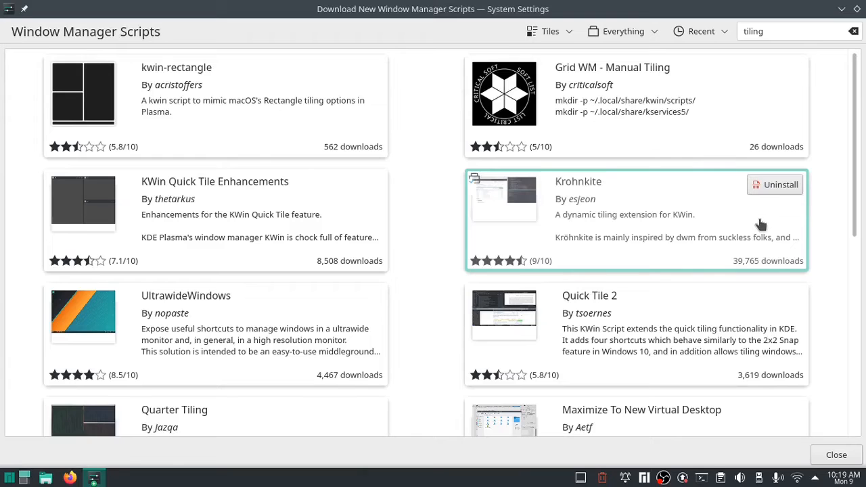
{"action": "left_click", "coordinate": [834, 455]}
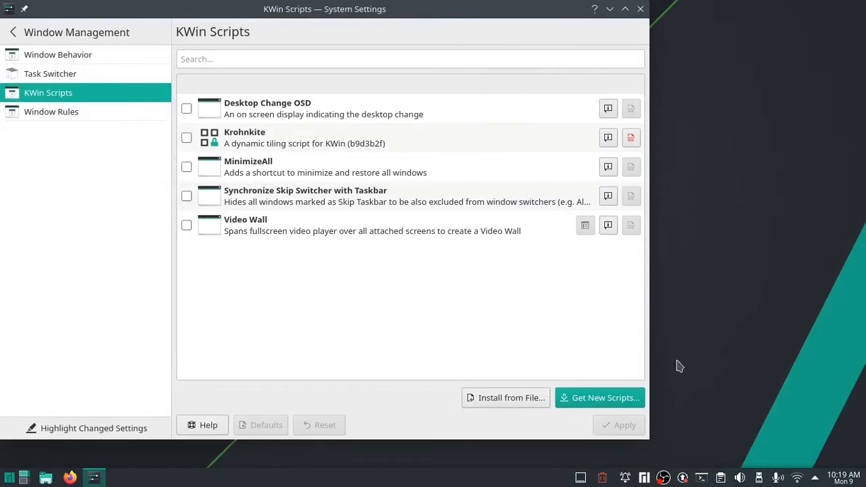
{"action": "left_click", "coordinate": [184, 138]}
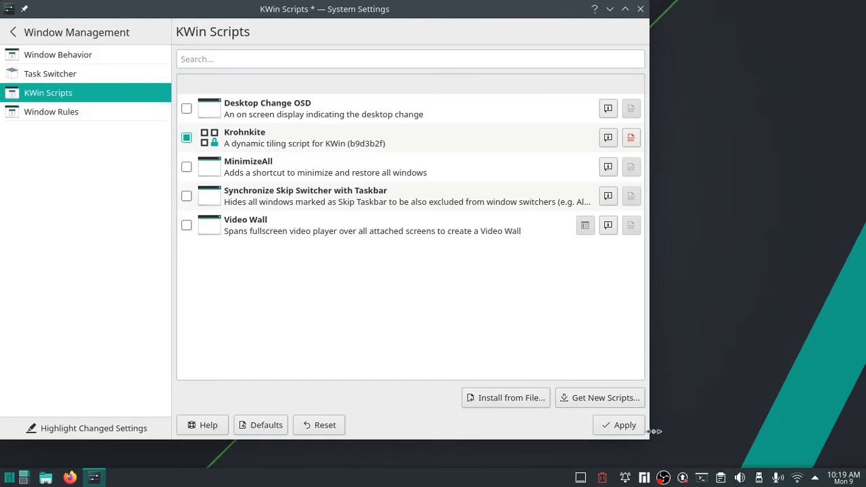
{"action": "left_click", "coordinate": [617, 425]}
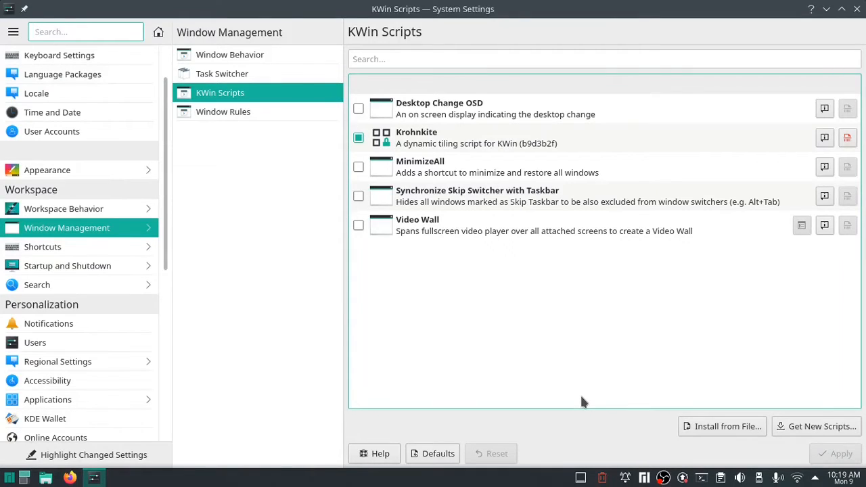
Open three terminal windows to test the automatic tiling, and close all three
{"action": "key", "text": "ctrl+alt+t"}
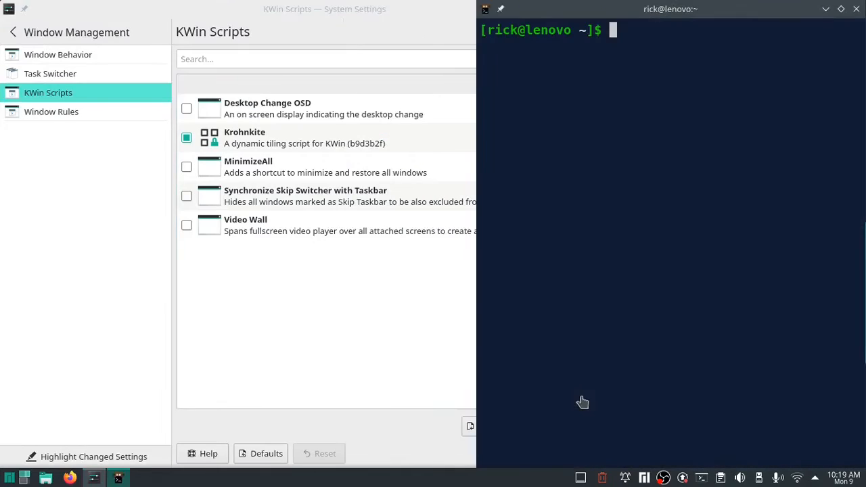
{"action": "key", "text": "ctrl+alt+t"}
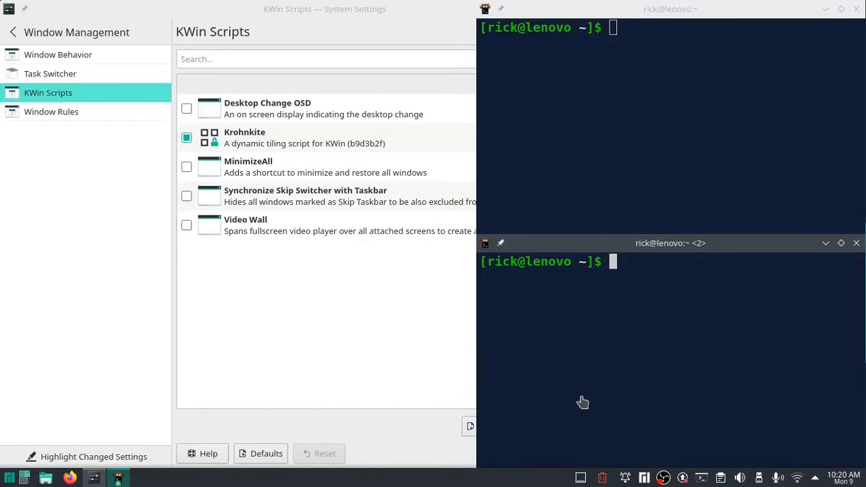
{"action": "key", "text": "ctrl+alt+t"}
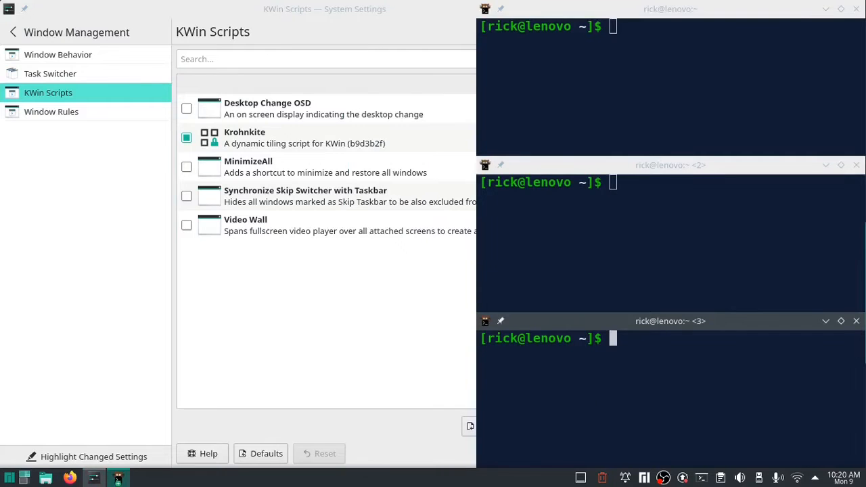
{"action": "key", "text": "alt+F4"}
{"action": "key", "text": "alt+F4"}
{"action": "key", "text": "alt+F4"}
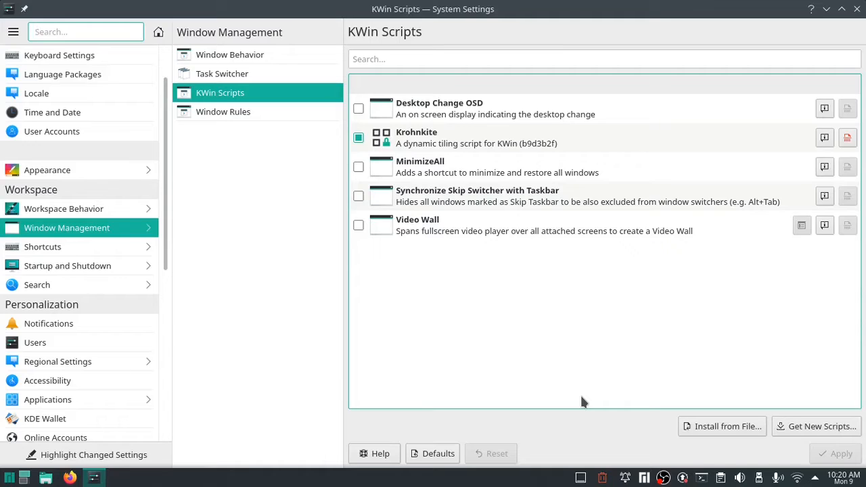
Open the Shortcuts page to view the shortcuts of kitty and of the KWin system service
{"action": "left_click", "coordinate": [68, 249]}
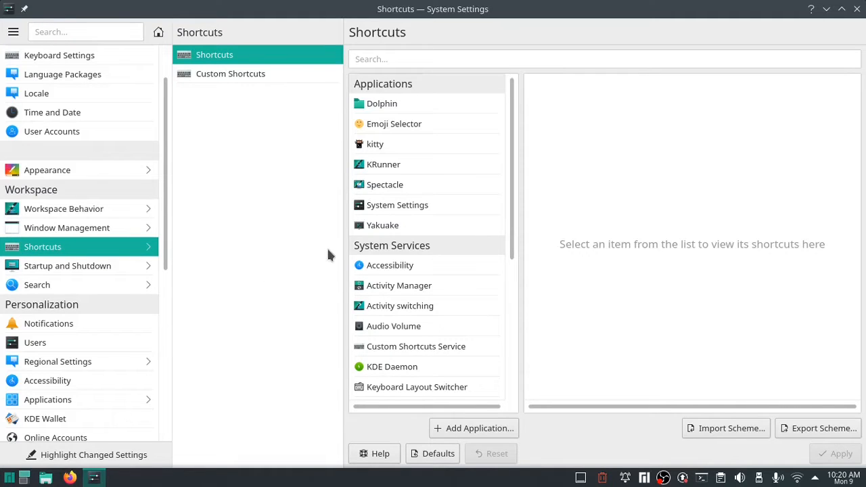
{"action": "left_click", "coordinate": [379, 153]}
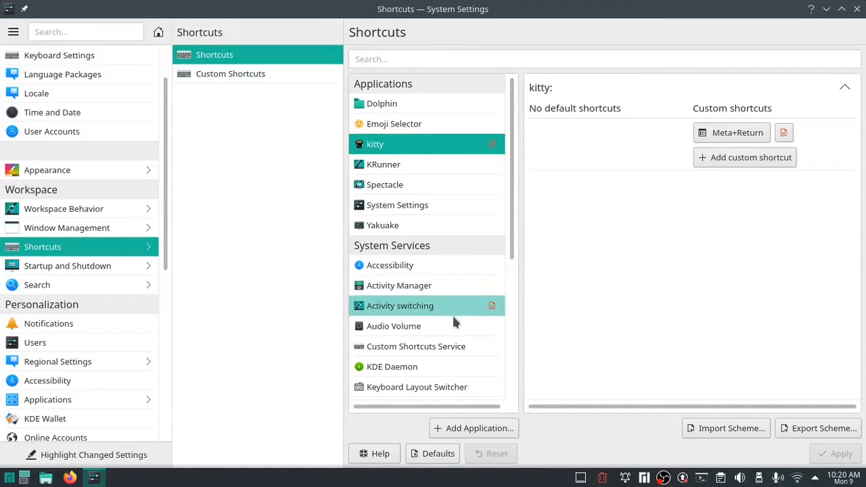
{"action": "scroll", "coordinate": [451, 320], "scroll_direction": "down", "scroll_amount": 2}
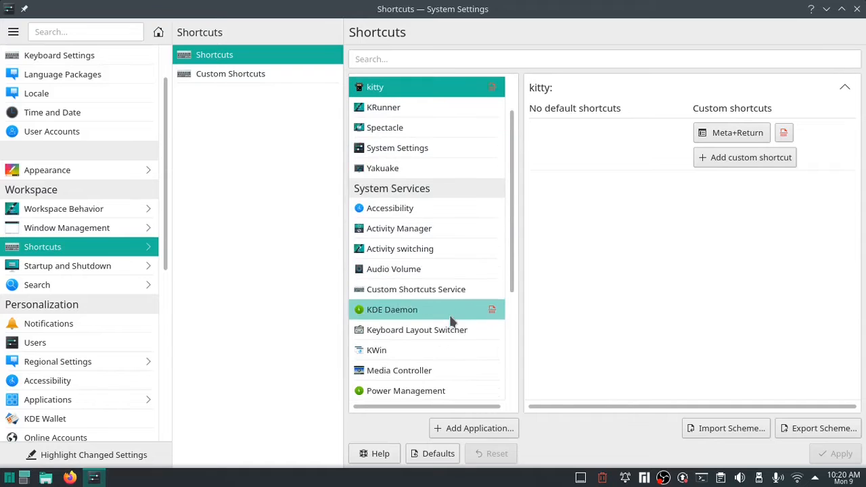
{"action": "left_click", "coordinate": [397, 351]}
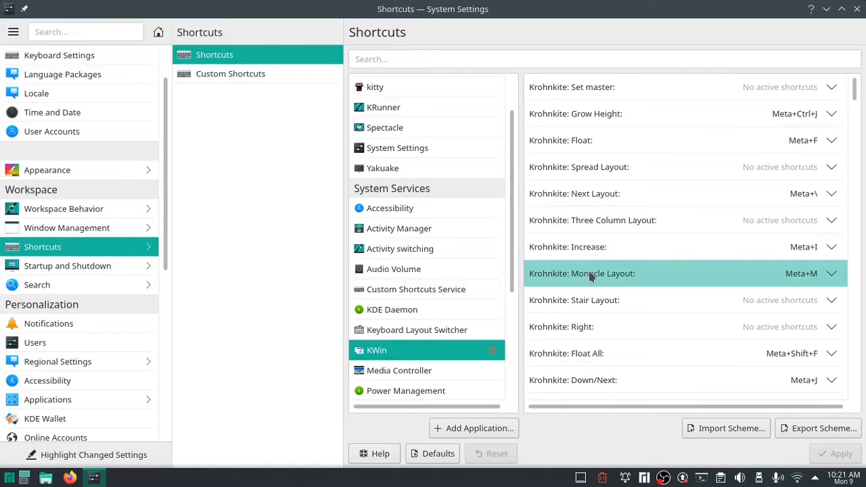
Examine the Krohnkite entries in KWin's shortcut list, and expand the Close Window entry to view its shortcuts
{"action": "scroll", "coordinate": [592, 277], "scroll_direction": "down", "scroll_amount": 1}
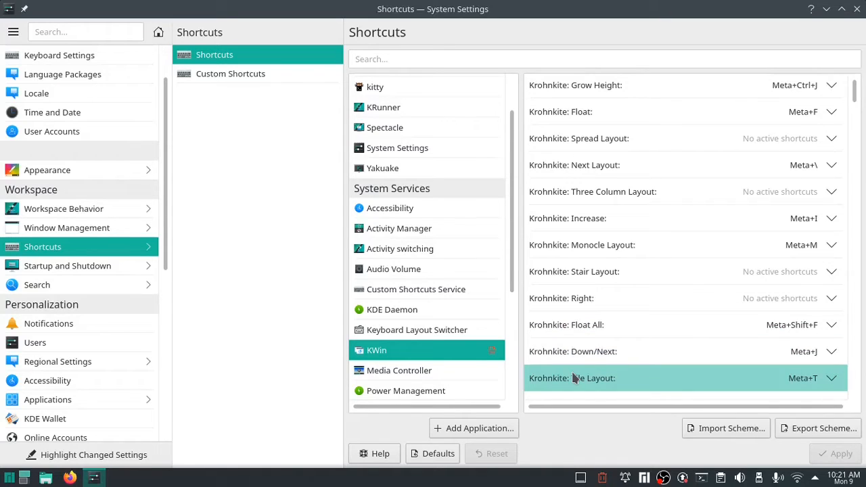
{"action": "scroll", "coordinate": [572, 373], "scroll_direction": "down", "scroll_amount": 1}
{"action": "scroll", "coordinate": [573, 378], "scroll_direction": "down", "scroll_amount": 1}
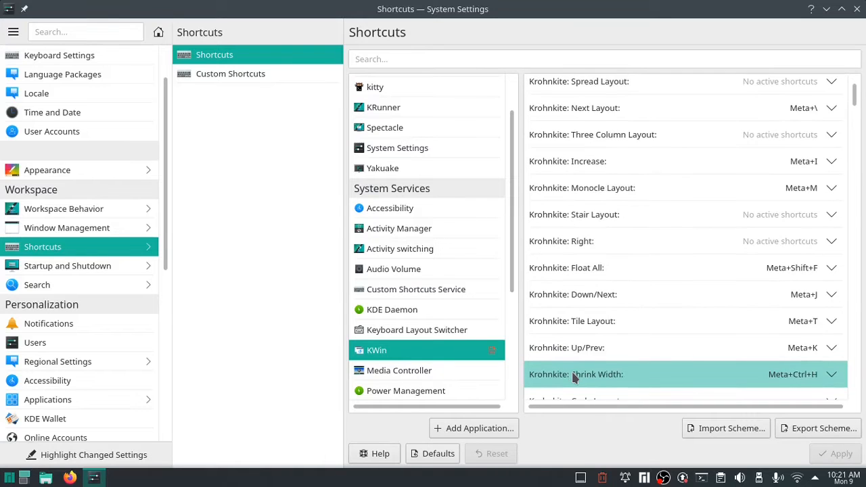
{"action": "scroll", "coordinate": [574, 378], "scroll_direction": "down", "scroll_amount": 2}
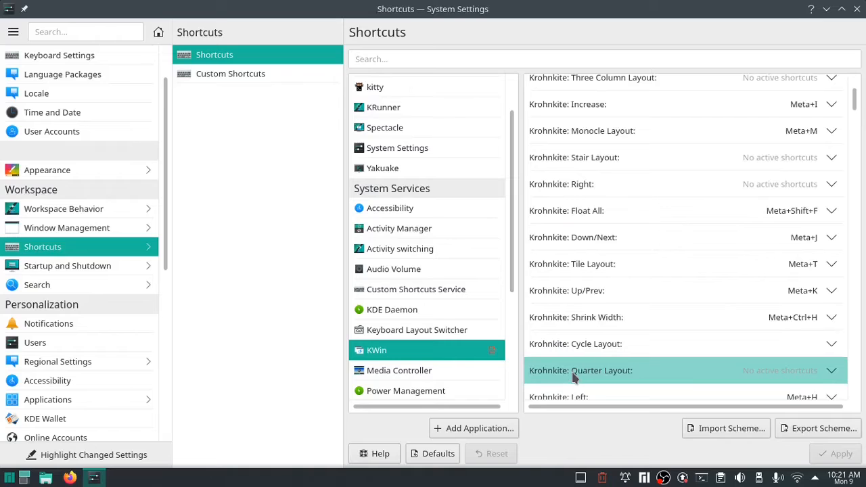
{"action": "scroll", "coordinate": [573, 378], "scroll_direction": "down", "scroll_amount": 1}
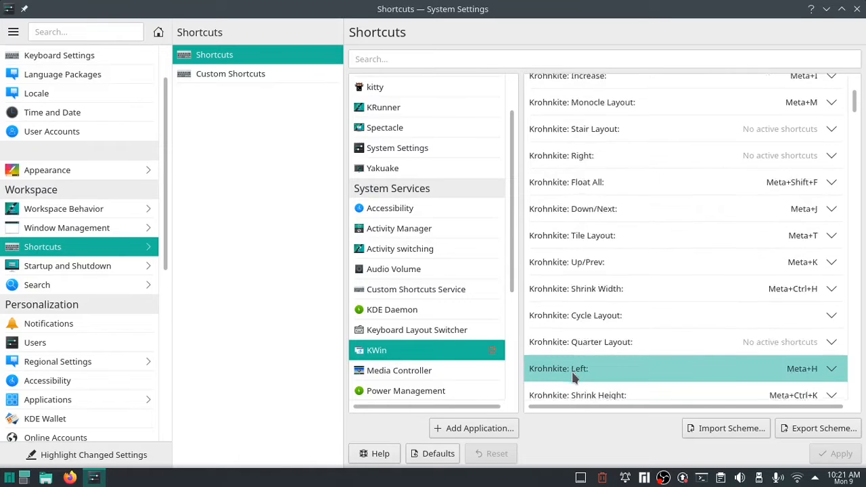
{"action": "scroll", "coordinate": [573, 377], "scroll_direction": "down", "scroll_amount": 5}
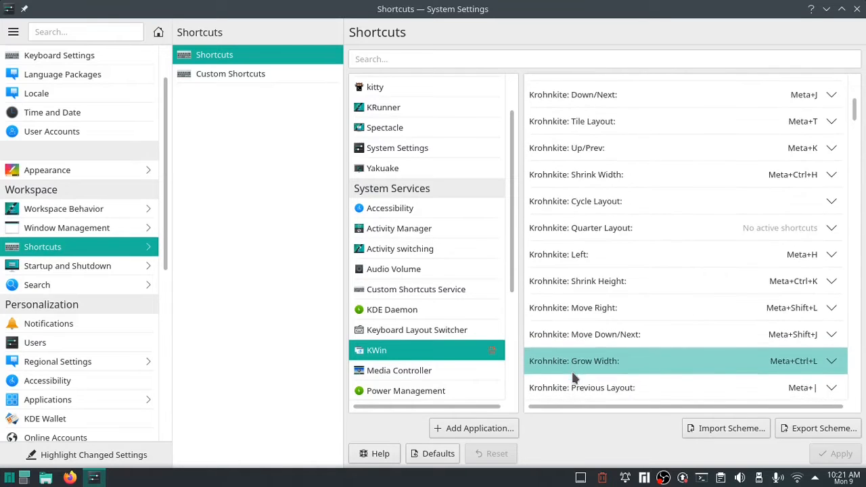
{"action": "scroll", "coordinate": [574, 378], "scroll_direction": "down", "scroll_amount": 7}
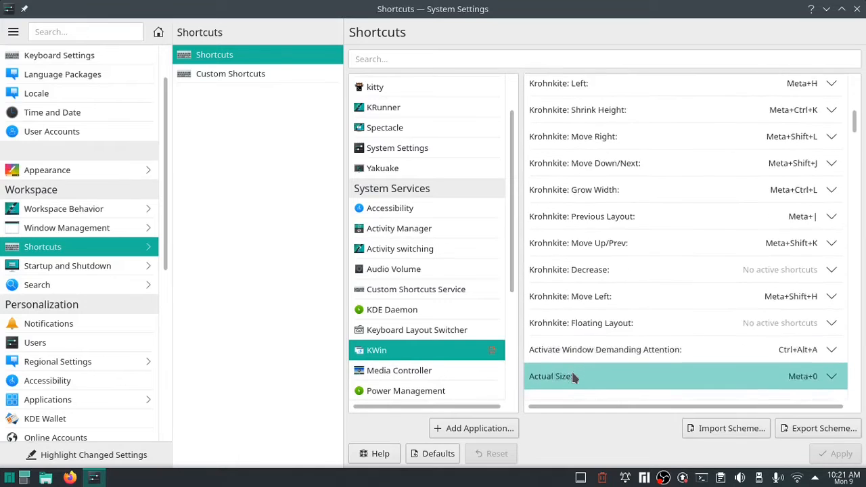
{"action": "scroll", "coordinate": [573, 378], "scroll_direction": "down", "scroll_amount": 1}
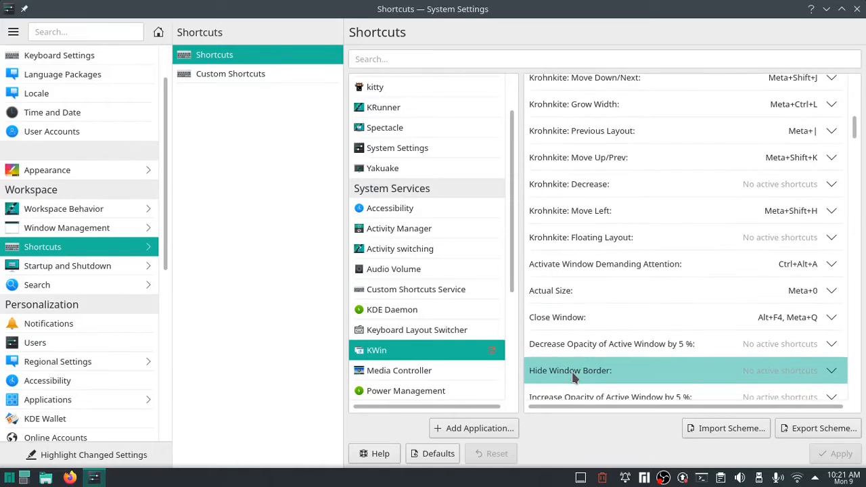
{"action": "left_click", "coordinate": [569, 318]}
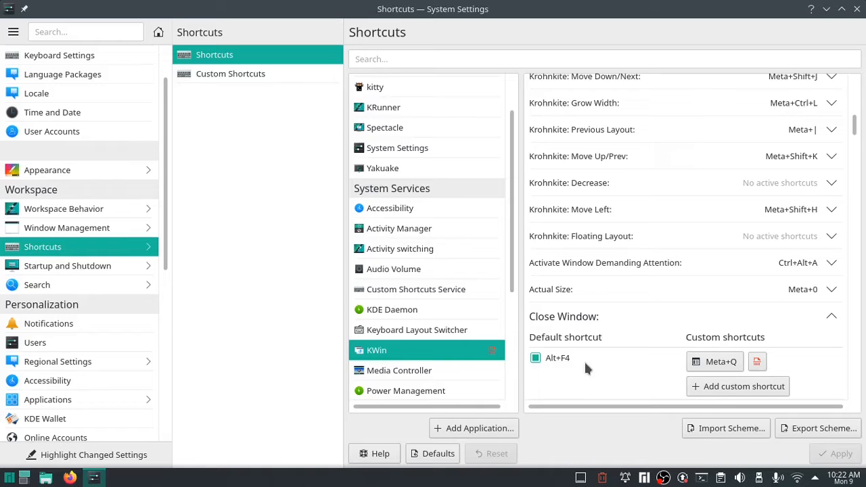
Add Okular from the Office category to the applications on the Shortcuts page
{"action": "left_click", "coordinate": [472, 429]}
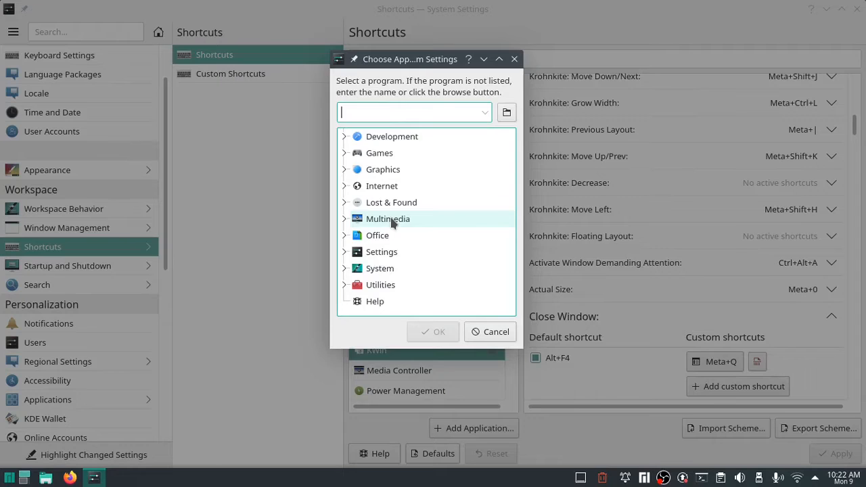
{"action": "left_click", "coordinate": [349, 238]}
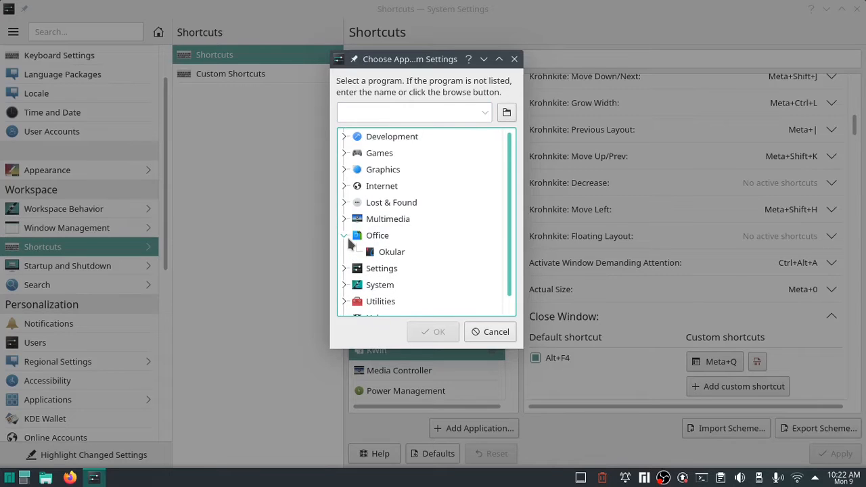
{"action": "left_click", "coordinate": [387, 261]}
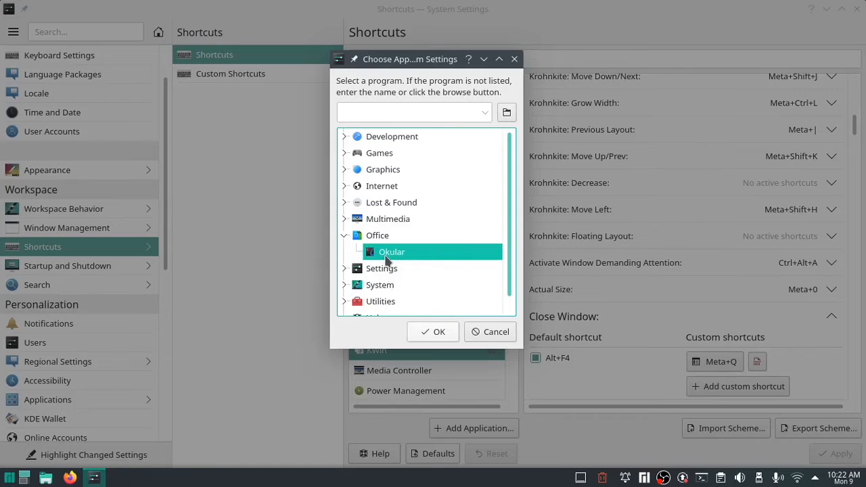
{"action": "left_click", "coordinate": [429, 331]}
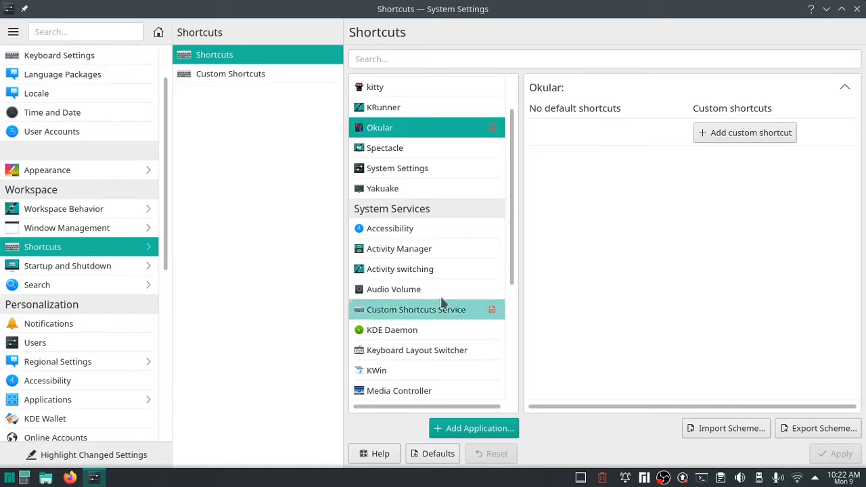
Assign Ctrl+Shift+W as a custom shortcut for Okular and apply the change
{"action": "left_click", "coordinate": [738, 139]}
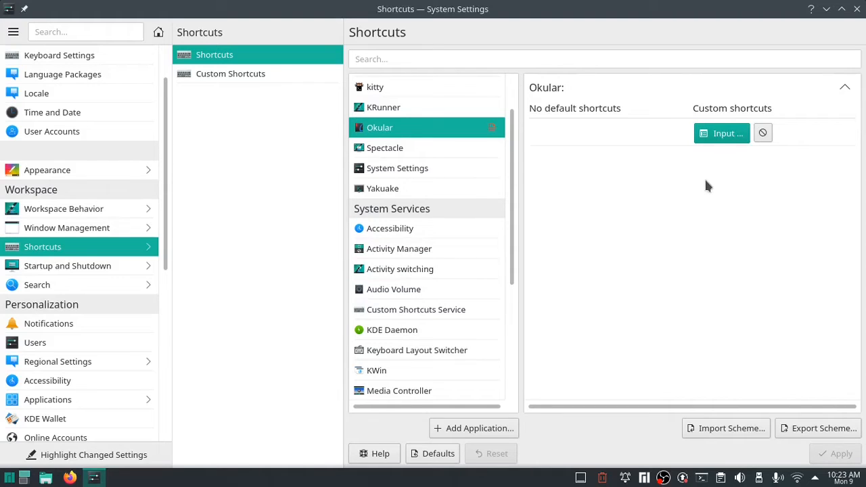
{"action": "key", "text": "ctrl+shift+w"}
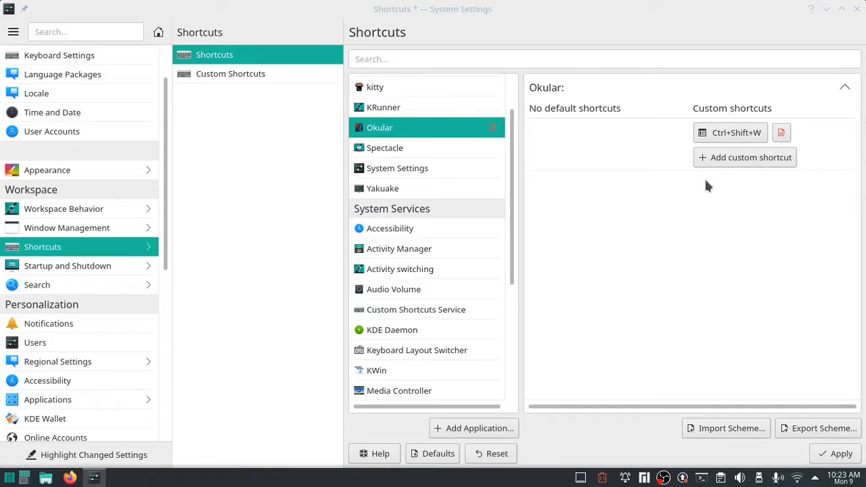
{"action": "left_click", "coordinate": [838, 454]}
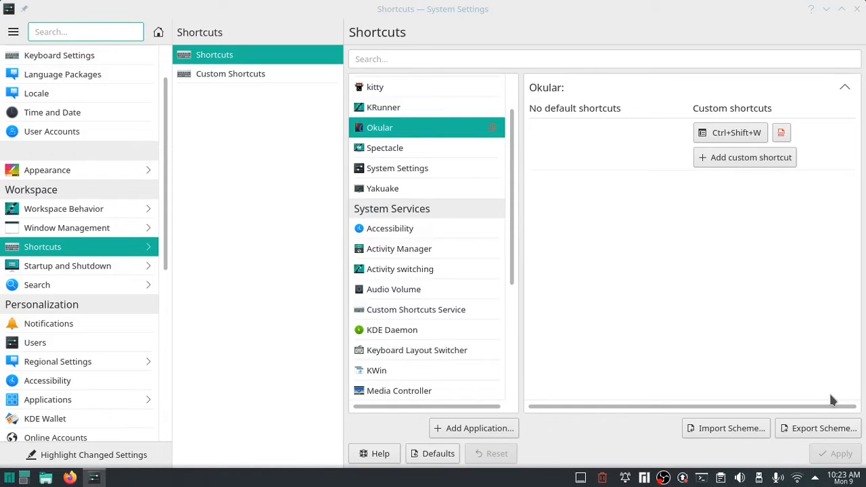
Launch Okular with its new custom shortcut to test it, and quit Okular
{"action": "key", "text": "ctrl+shift+w"}
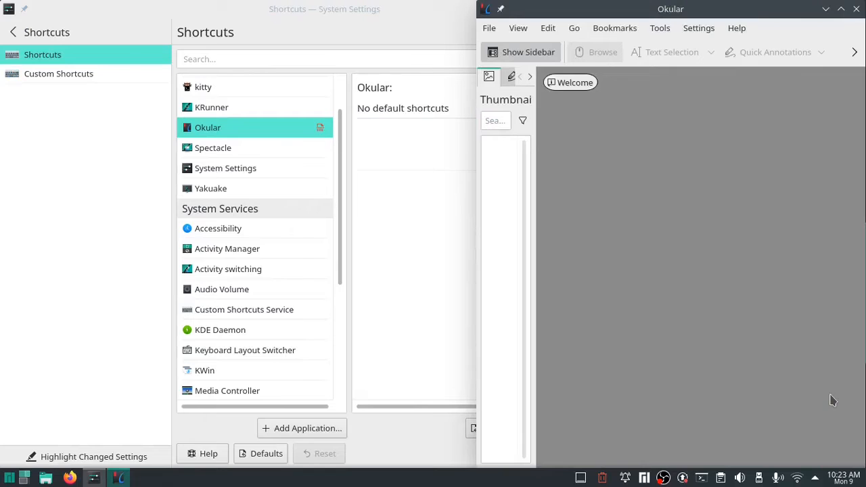
{"action": "key", "text": "ctrl+q"}
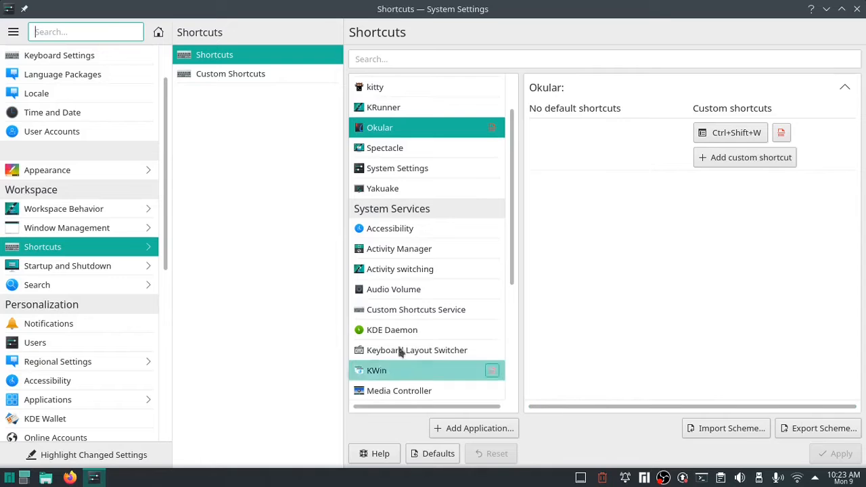
{"action": "mouse_move", "coordinate": [151, 277]}
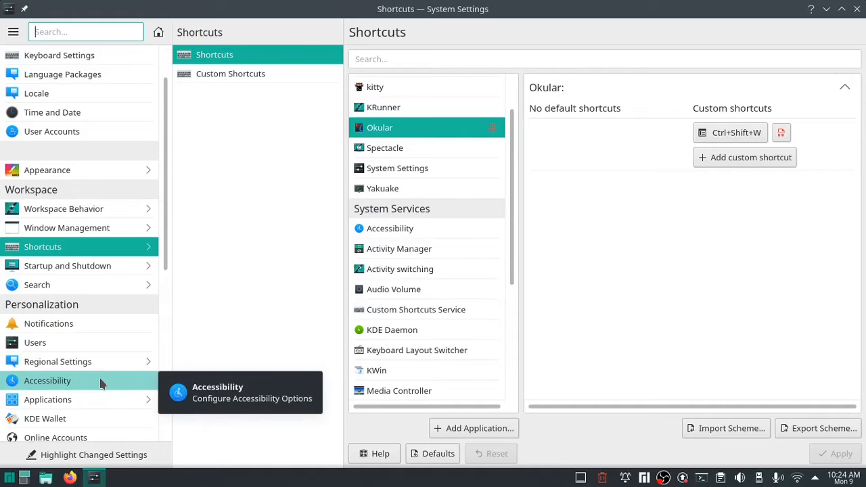
Look through the Personalization, Network, Hardware and System Administration categories in the System Settings list
{"action": "scroll", "coordinate": [100, 383], "scroll_direction": "down", "scroll_amount": 1}
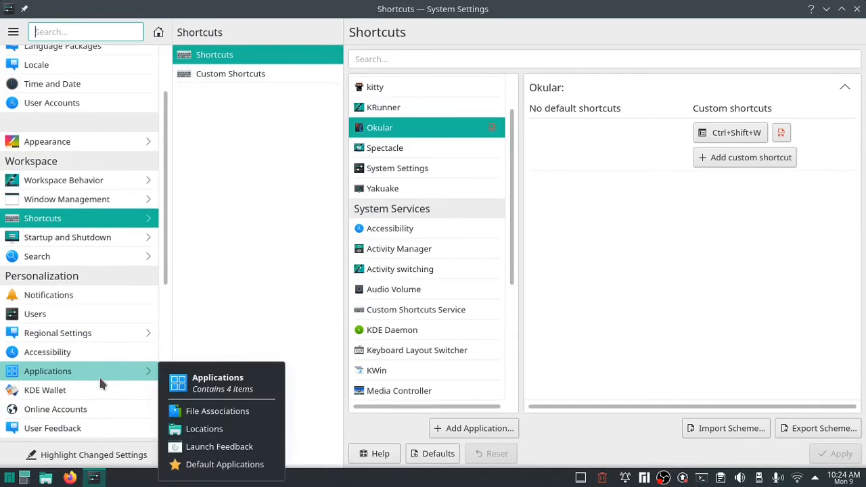
{"action": "scroll", "coordinate": [100, 382], "scroll_direction": "down", "scroll_amount": 1}
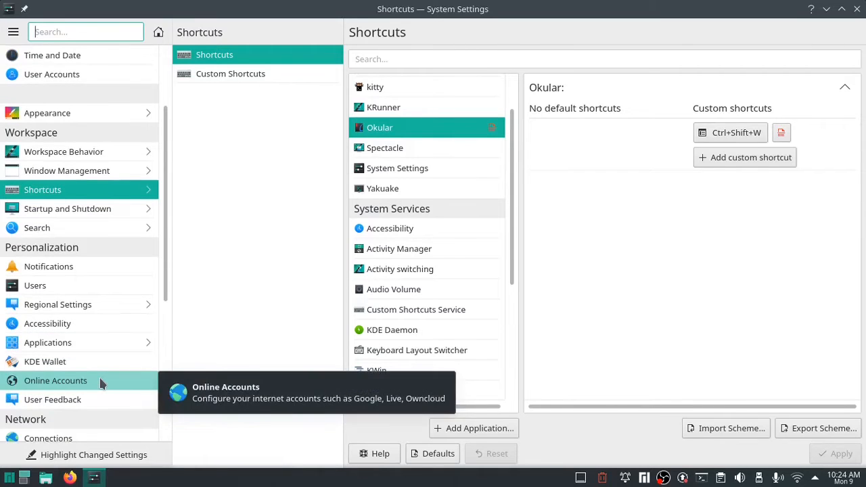
{"action": "scroll", "coordinate": [99, 382], "scroll_direction": "down", "scroll_amount": 1}
{"action": "scroll", "coordinate": [101, 383], "scroll_direction": "down", "scroll_amount": 1}
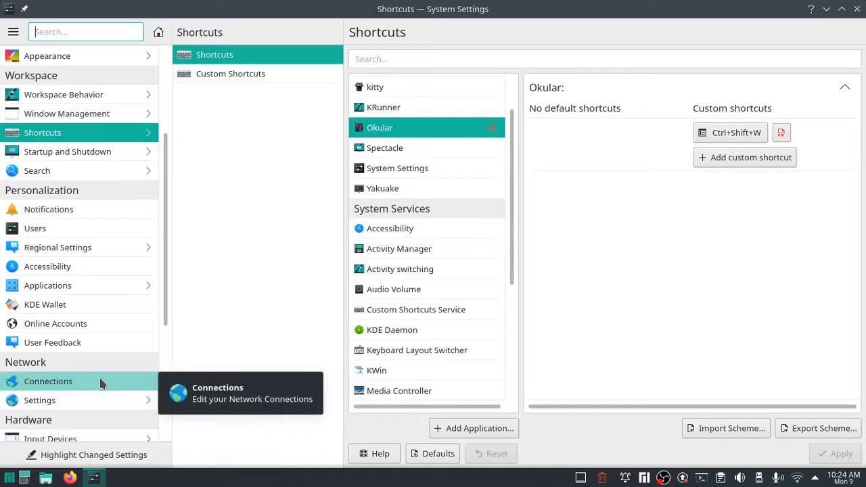
{"action": "scroll", "coordinate": [100, 384], "scroll_direction": "down", "scroll_amount": 1}
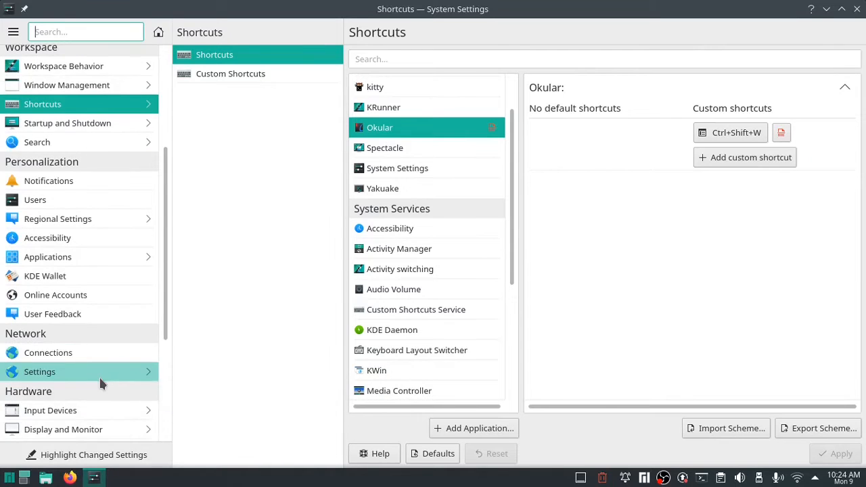
{"action": "scroll", "coordinate": [98, 404], "scroll_direction": "down", "scroll_amount": 3}
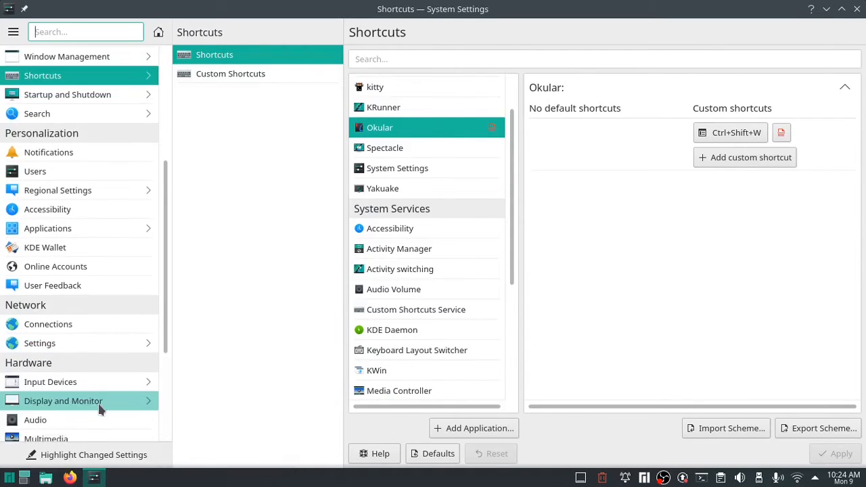
{"action": "scroll", "coordinate": [99, 409], "scroll_direction": "down", "scroll_amount": 3}
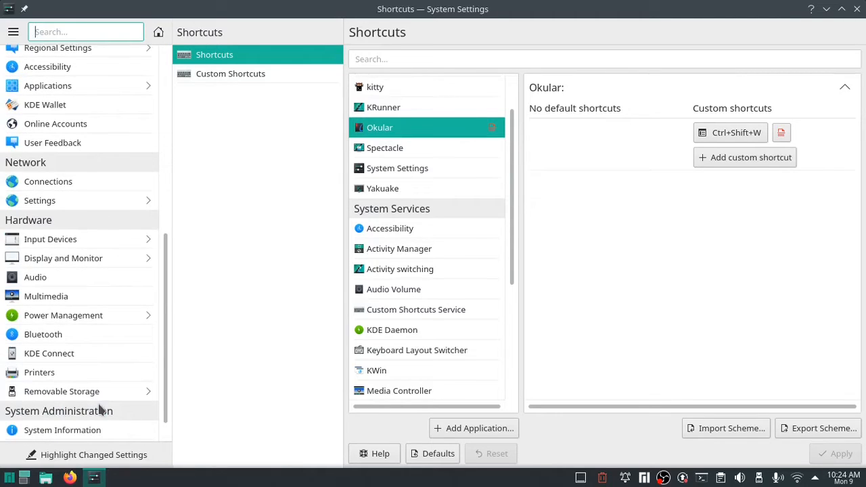
Start adding a new printer on the Printers page, choosing the discovered network printer Brother MFC-L2710DW series
{"action": "left_click", "coordinate": [67, 373]}
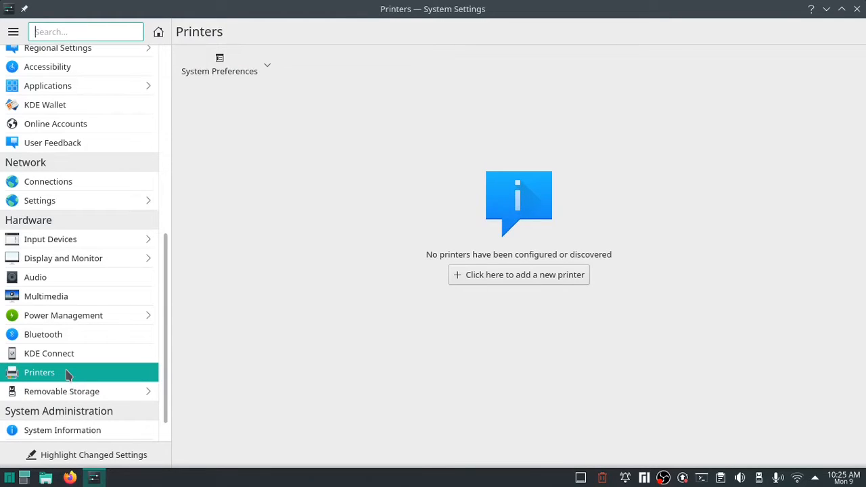
{"action": "left_click", "coordinate": [524, 283]}
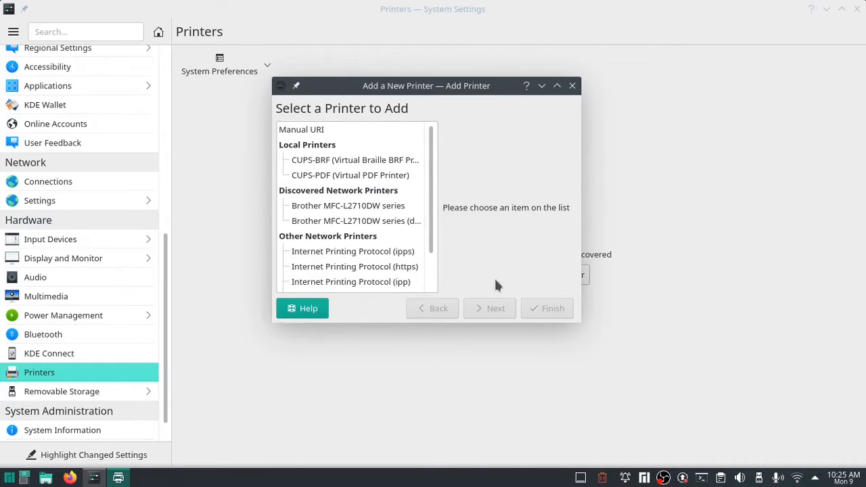
{"action": "left_click", "coordinate": [356, 213]}
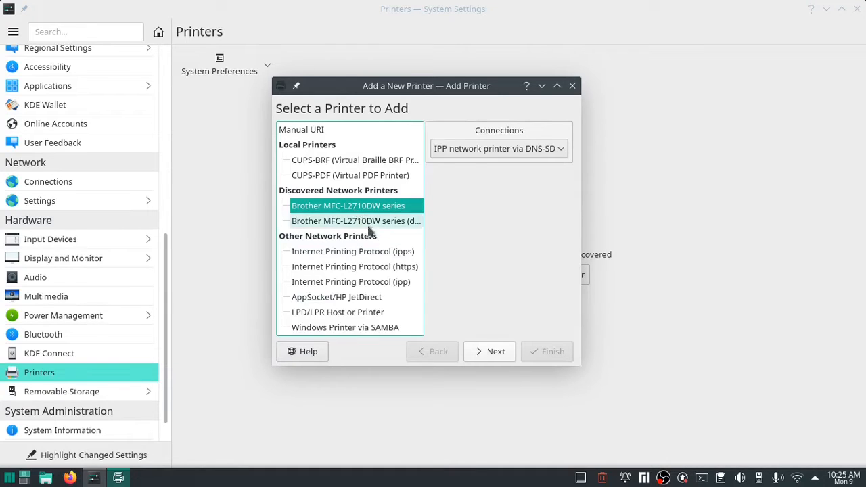
{"action": "left_click", "coordinate": [484, 355]}
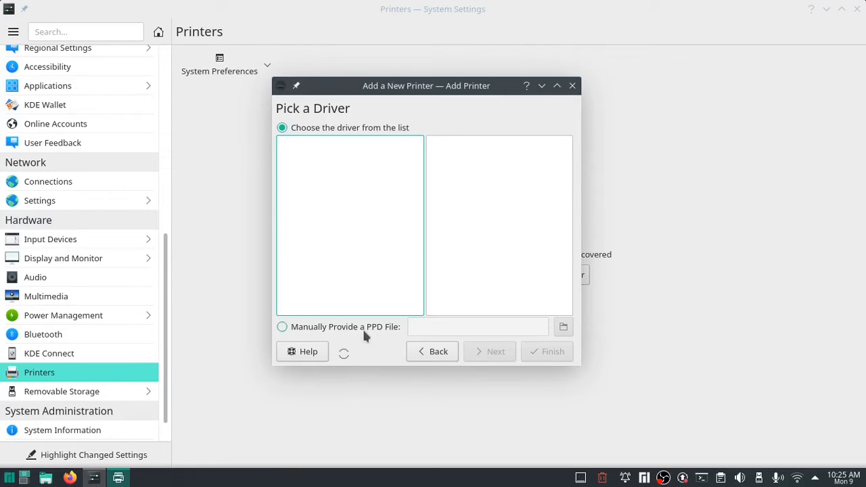
Provide brother-MFCL2710DW-cups-en.ppd from the BrotherPrinter folder in Downloads as the printer's driver file
{"action": "left_click", "coordinate": [287, 330]}
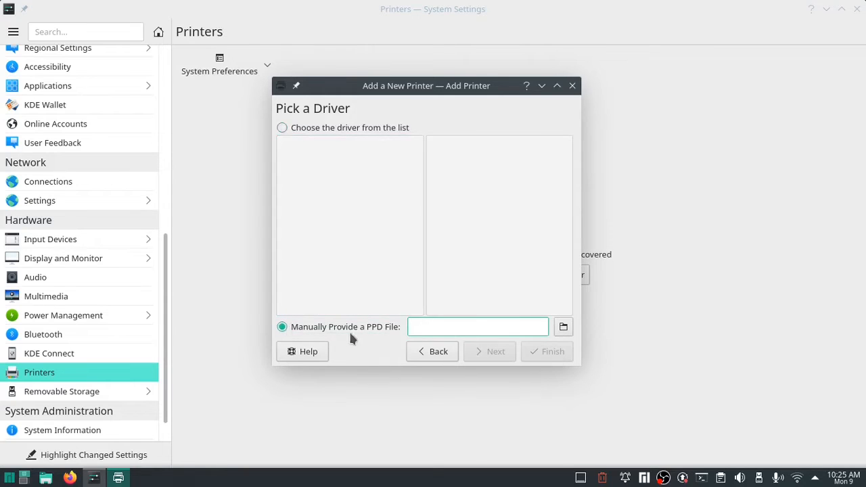
{"action": "left_click", "coordinate": [564, 327]}
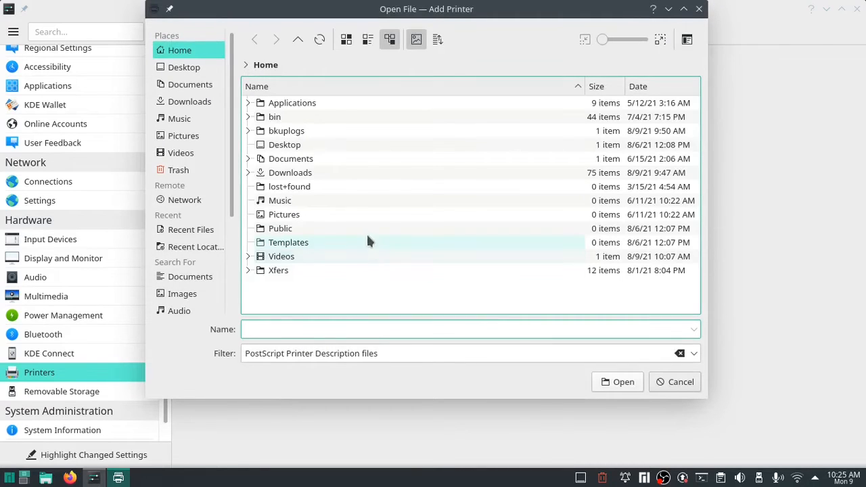
{"action": "left_click", "coordinate": [303, 178]}
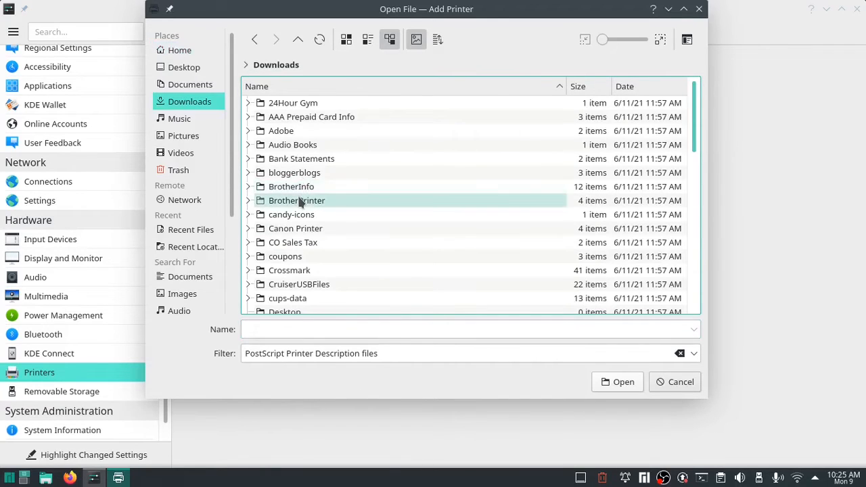
{"action": "left_click", "coordinate": [301, 203]}
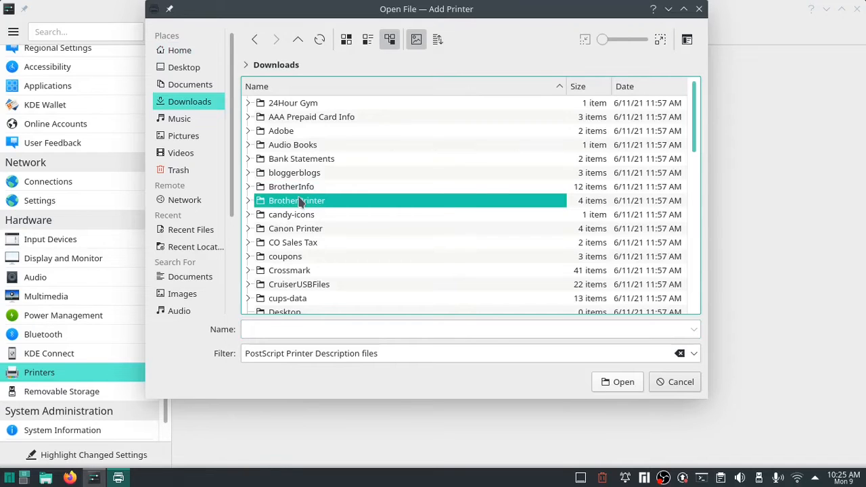
{"action": "double_click", "coordinate": [302, 202]}
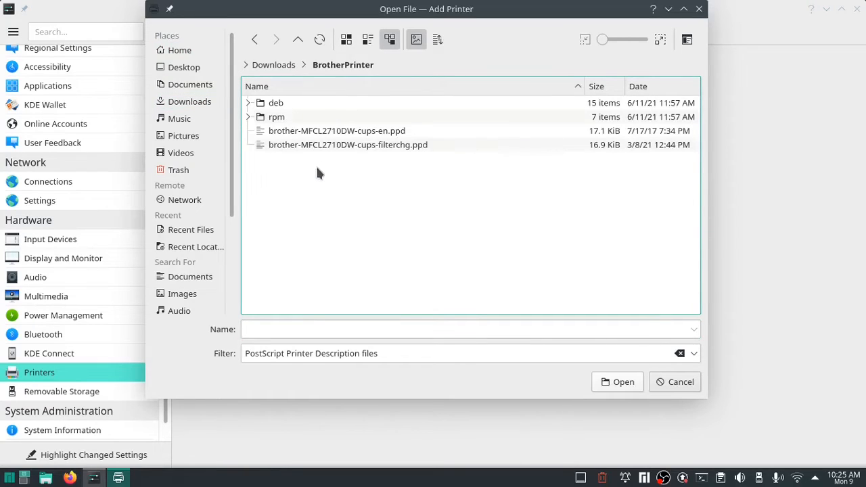
{"action": "left_click", "coordinate": [333, 133]}
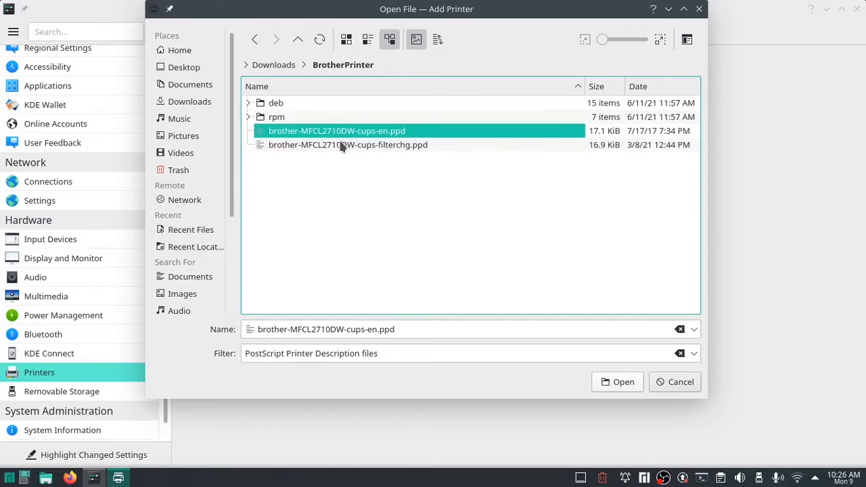
{"action": "left_click", "coordinate": [628, 383]}
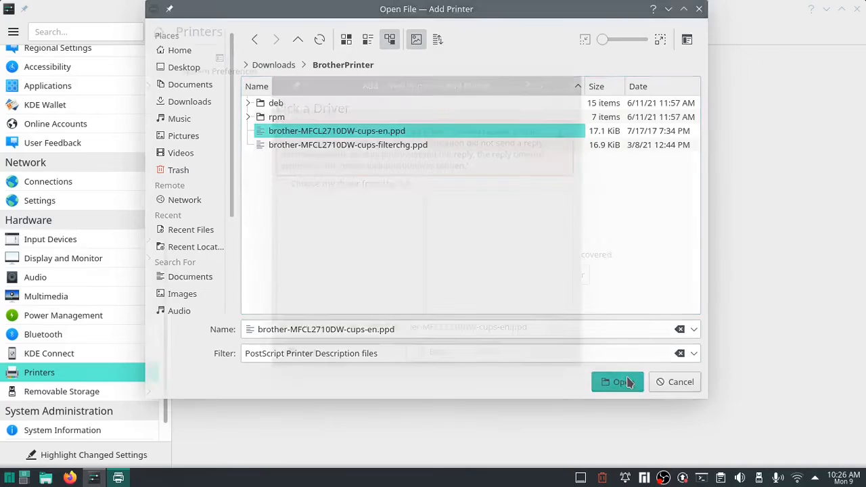
Turn off sharing in the new printer's description and finish adding the printer
{"action": "left_click", "coordinate": [503, 354]}
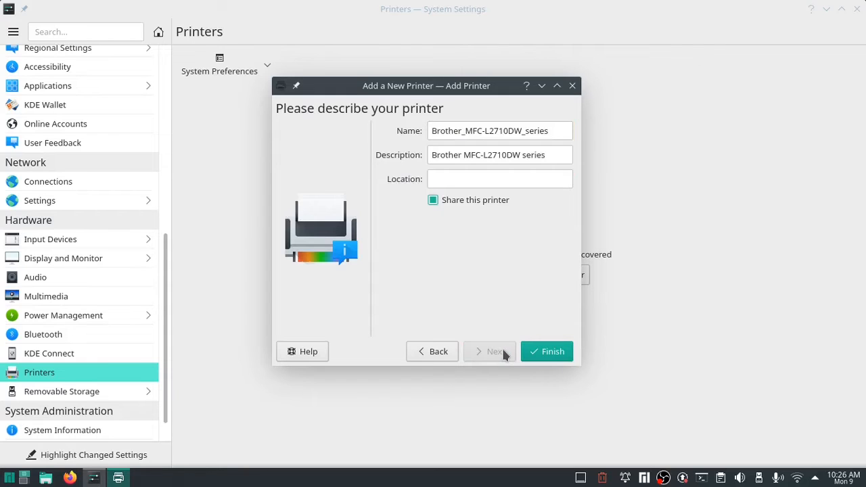
{"action": "left_click", "coordinate": [440, 205]}
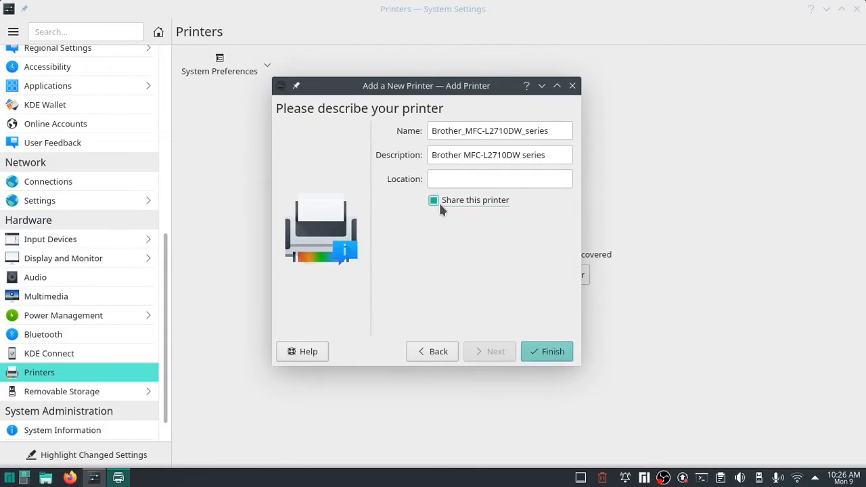
{"action": "left_click", "coordinate": [544, 351]}
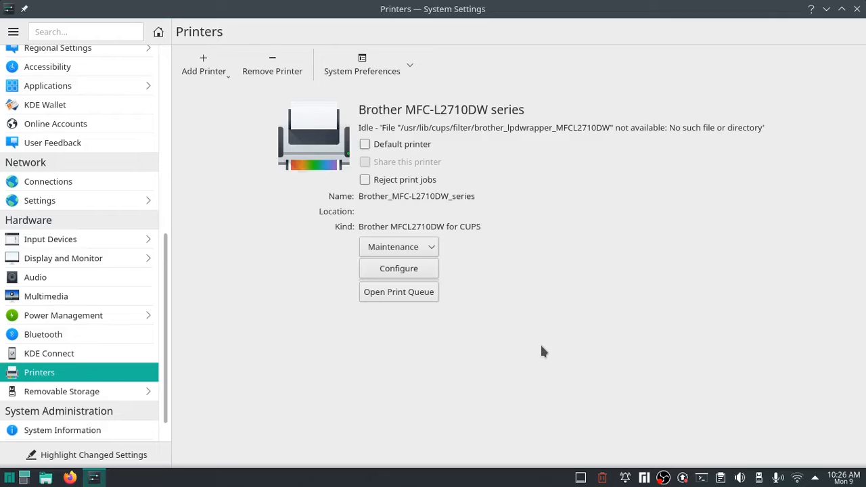
Send a test page to the Brother printer and cancel the Test Page job in its print queue
{"action": "left_click", "coordinate": [435, 251]}
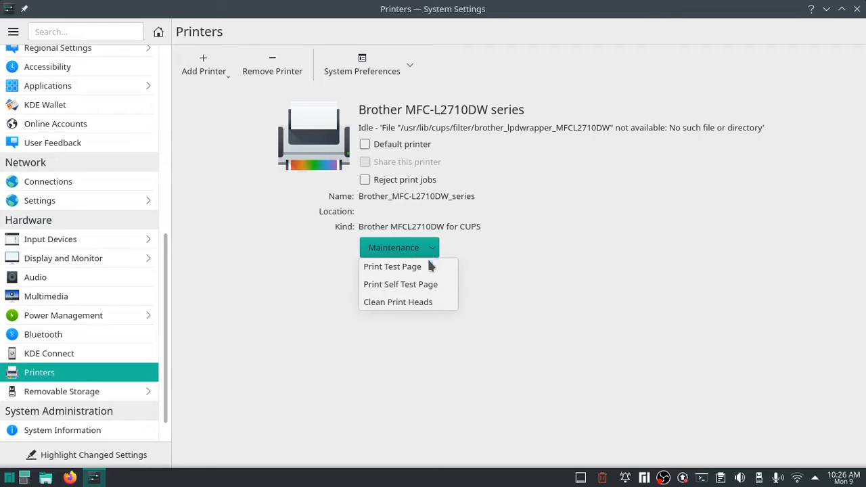
{"action": "left_click", "coordinate": [429, 268]}
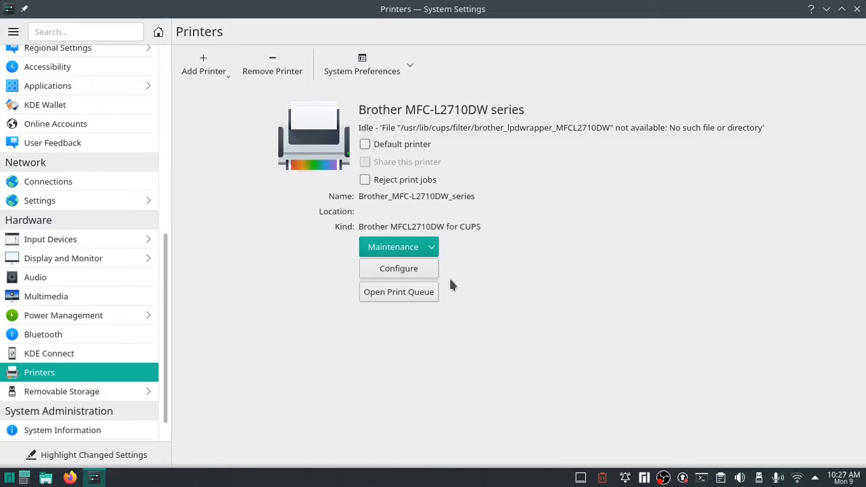
{"action": "left_click", "coordinate": [417, 291]}
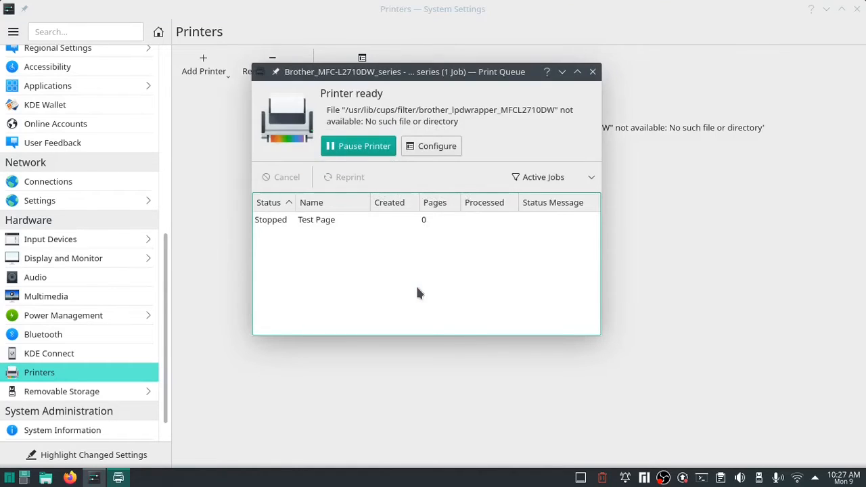
{"action": "left_click", "coordinate": [353, 214]}
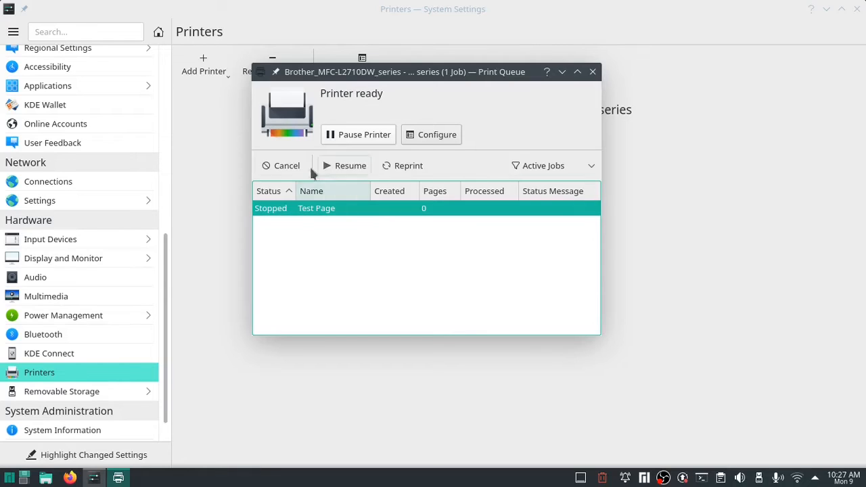
{"action": "left_click", "coordinate": [290, 165]}
View the System Information page with the software and hardware details, and quit System Settings
{"action": "scroll", "coordinate": [165, 348], "scroll_direction": "down", "scroll_amount": 1}
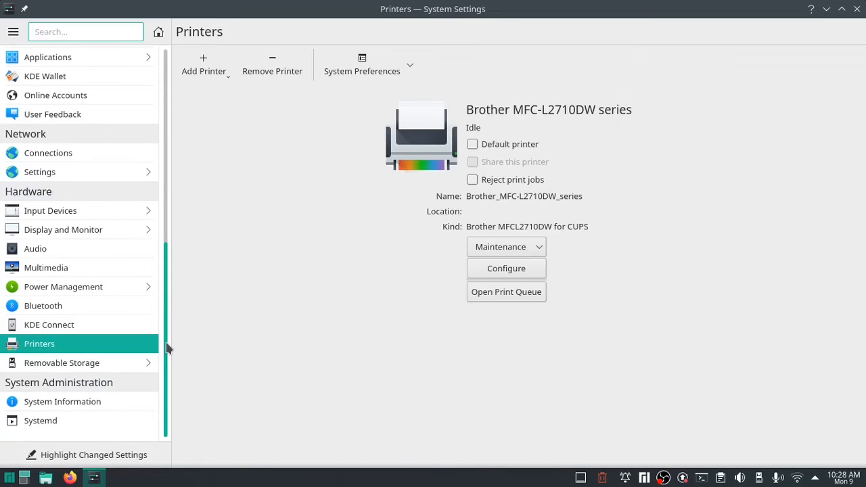
{"action": "left_click", "coordinate": [94, 406]}
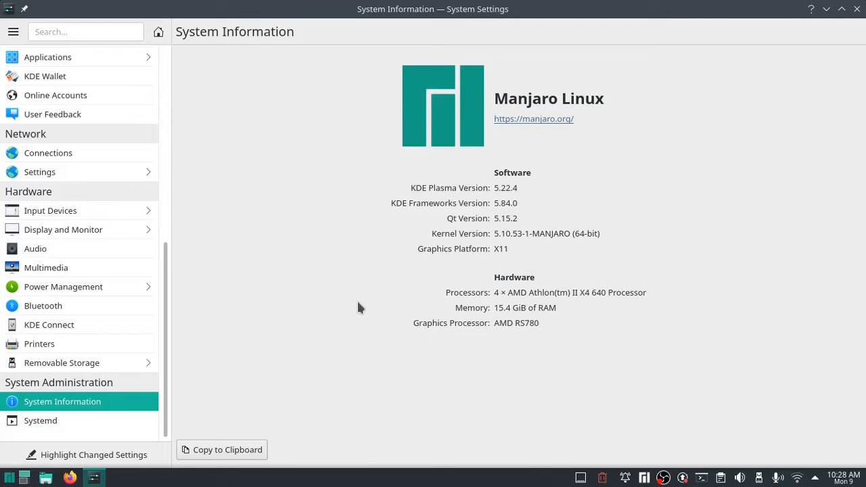
{"action": "key", "text": "ctrl+q"}
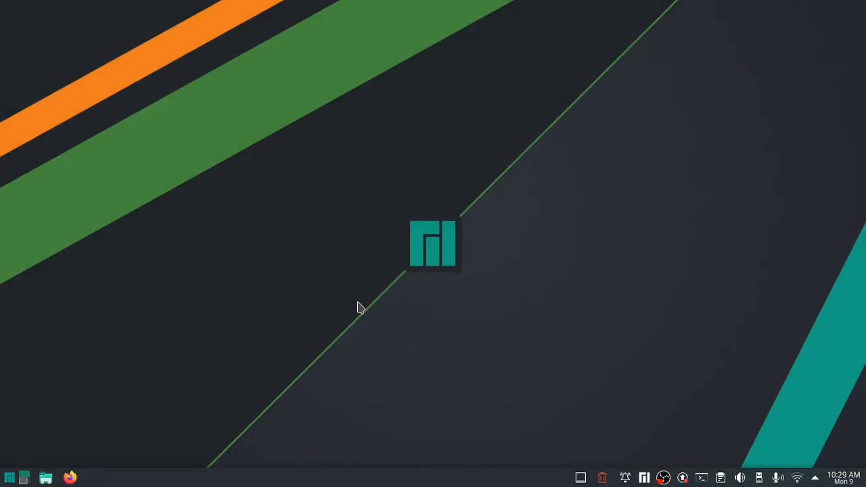
Search the applications for "appimage", launch AppImageLauncher Settings and view its appimagelauncherd options
{"action": "key", "text": "super"}
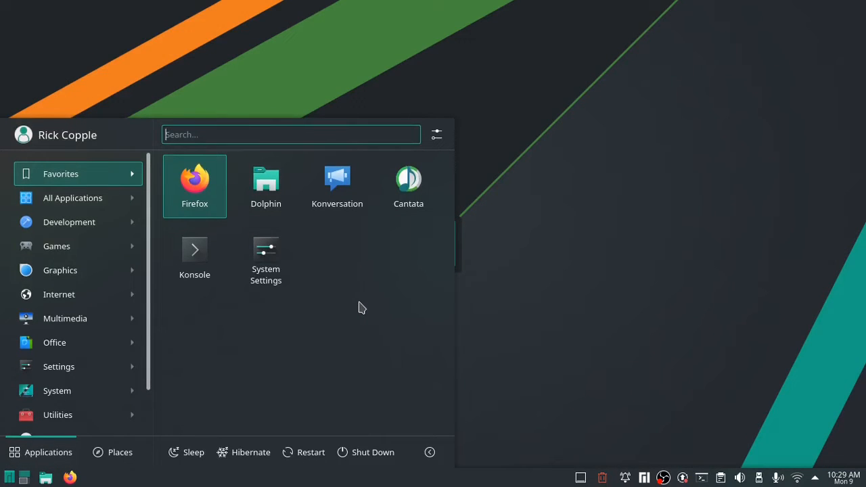
{"action": "type", "text": "a"}
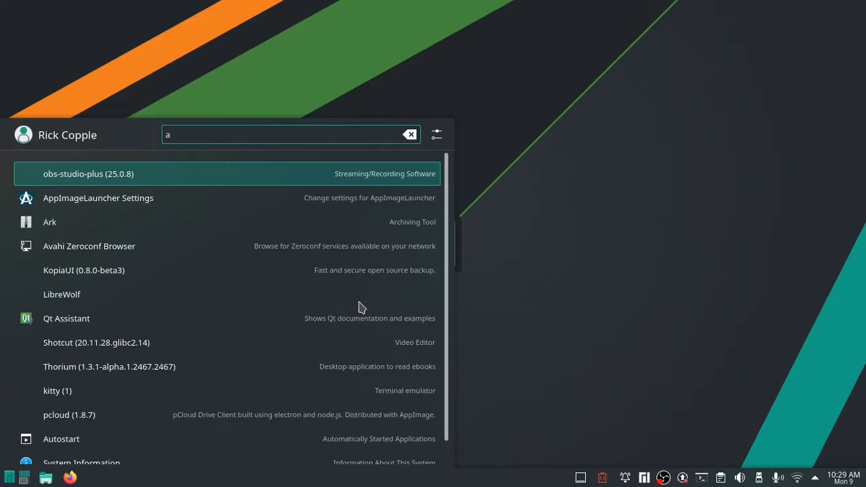
{"action": "type", "text": "pp"}
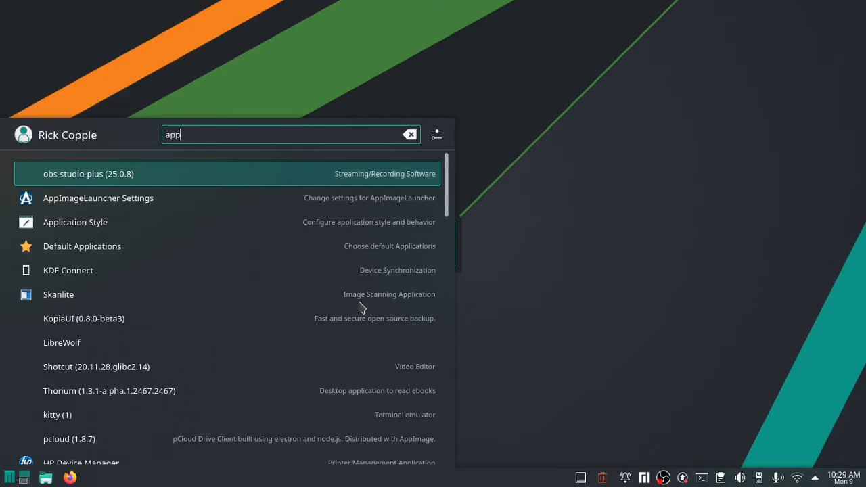
{"action": "type", "text": "i"}
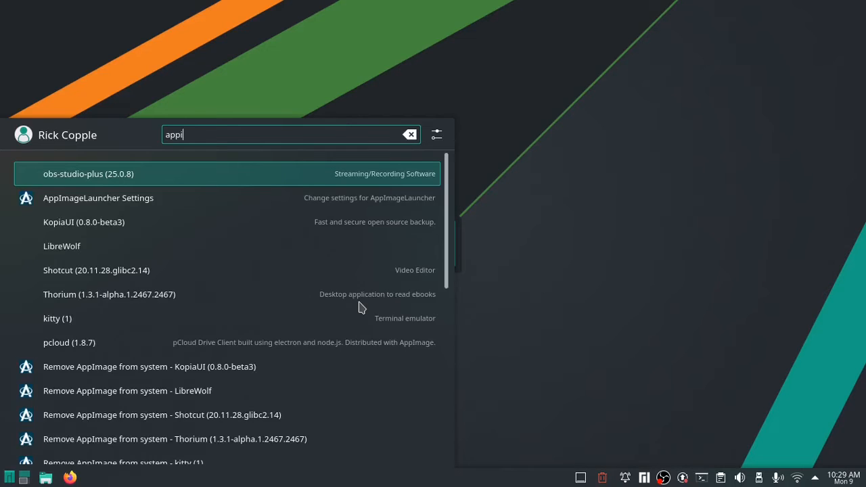
{"action": "type", "text": "mage"}
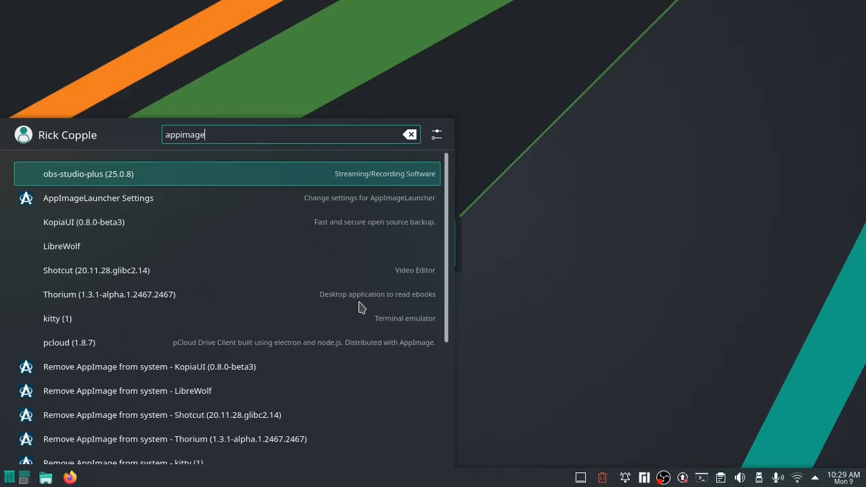
{"action": "key", "text": "Down"}
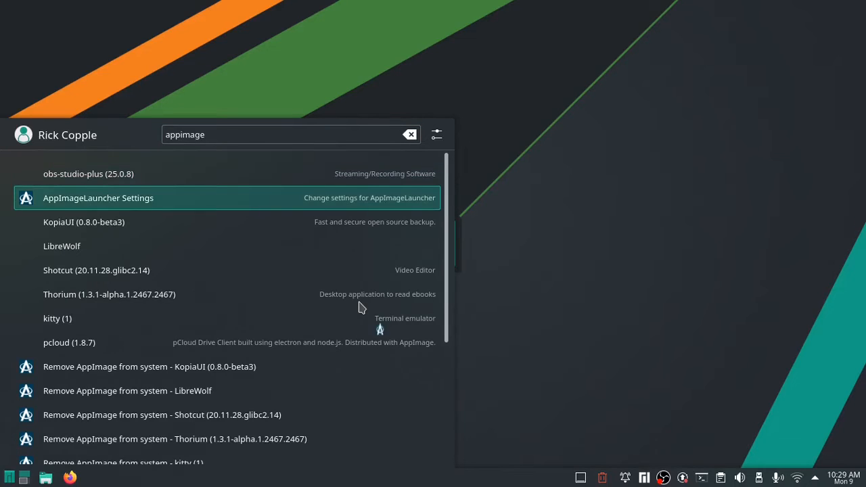
{"action": "key", "text": "Return"}
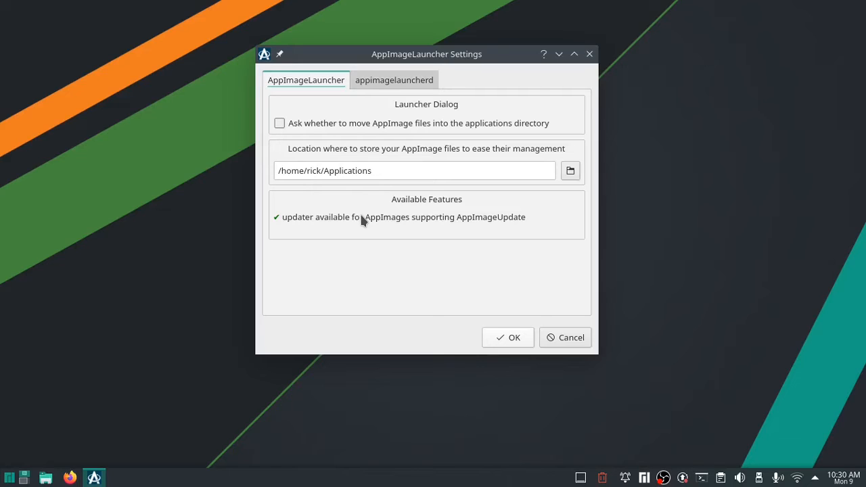
{"action": "left_click", "coordinate": [388, 81]}
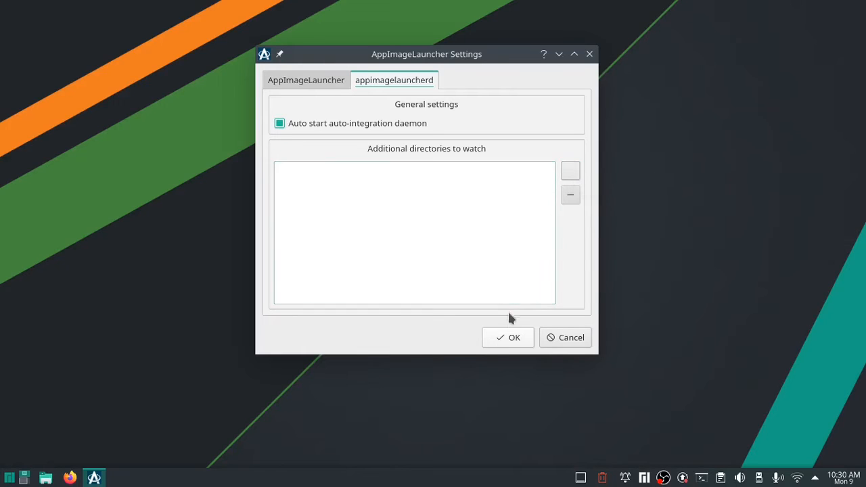
Accept the AppImageLauncher settings, search the applications for "pcl" and clear the search
{"action": "left_click", "coordinate": [512, 337]}
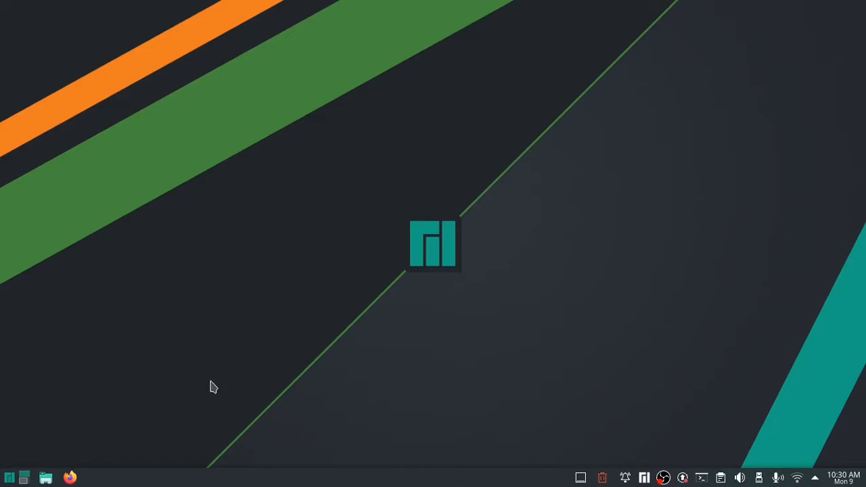
{"action": "key", "text": "super"}
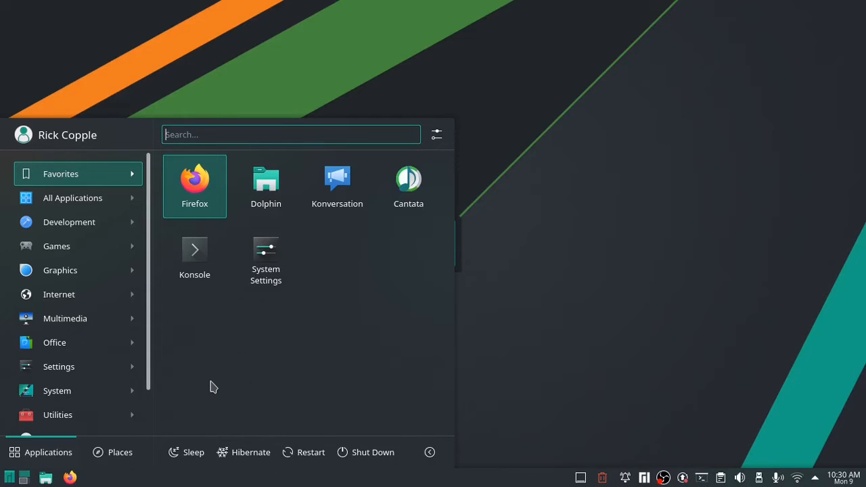
{"action": "type", "text": "p"}
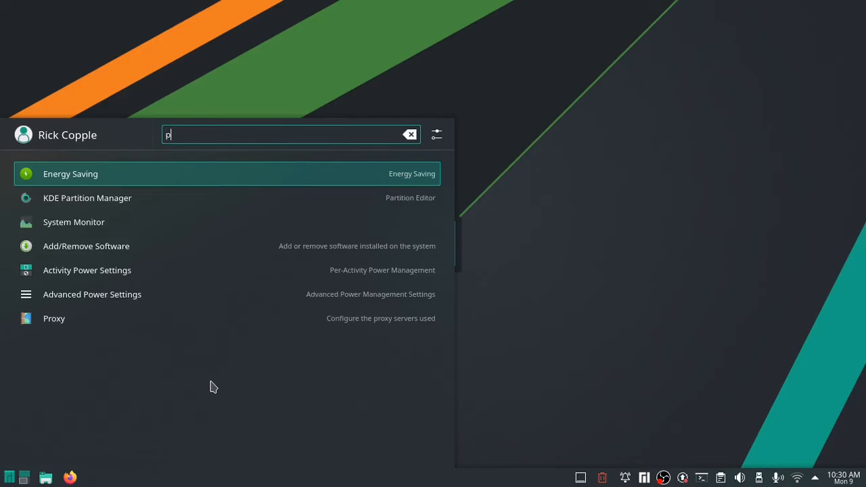
{"action": "type", "text": "cl"}
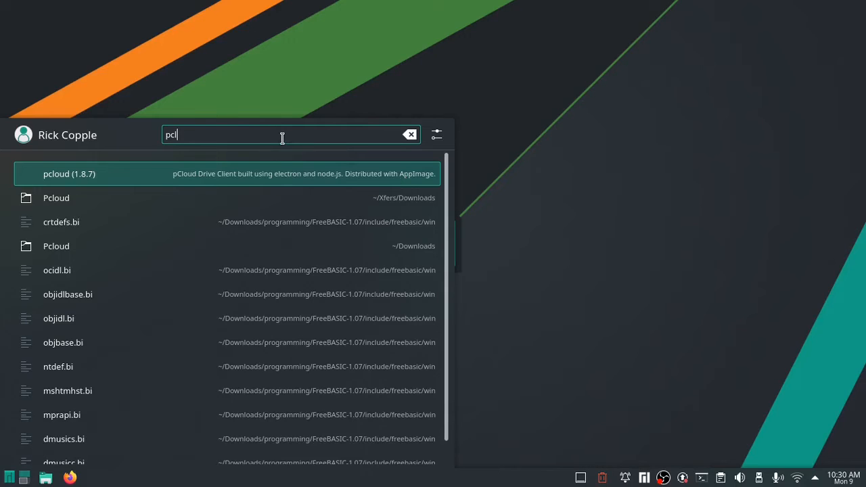
{"action": "key", "text": "BackSpace"}
{"action": "key", "text": "BackSpace"}
{"action": "key", "text": "BackSpace"}
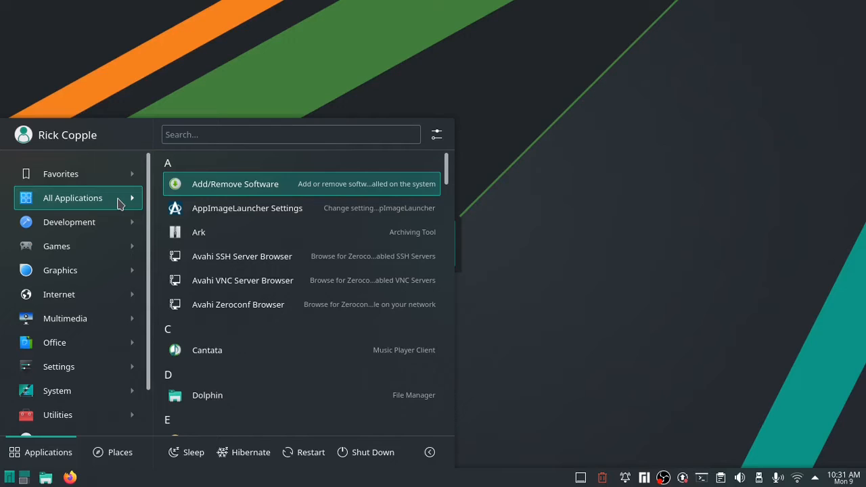
Browse the installed applications by category, from Games, Graphics and Internet through Multimedia, Office, Settings and System to Utilities
{"action": "mouse_move", "coordinate": [124, 252]}
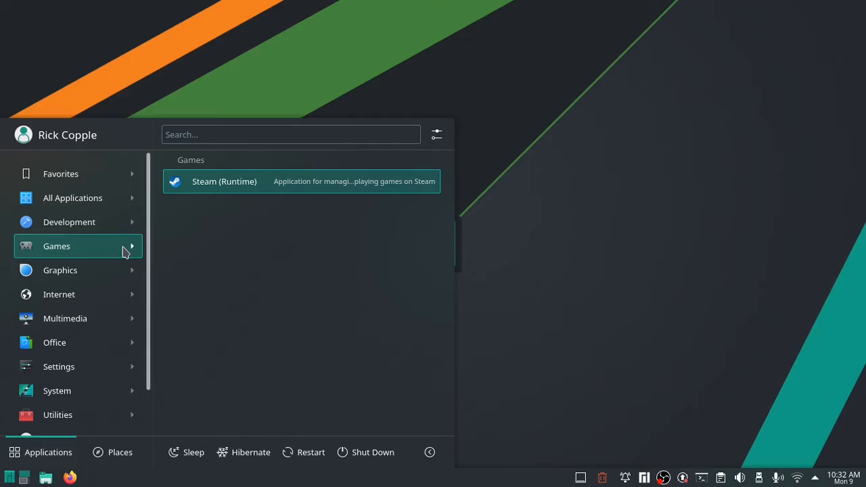
{"action": "mouse_move", "coordinate": [124, 272]}
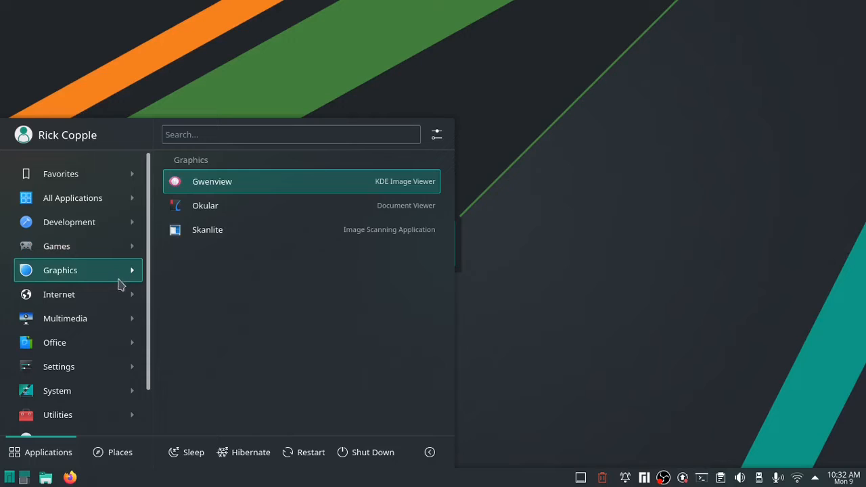
{"action": "mouse_move", "coordinate": [118, 293]}
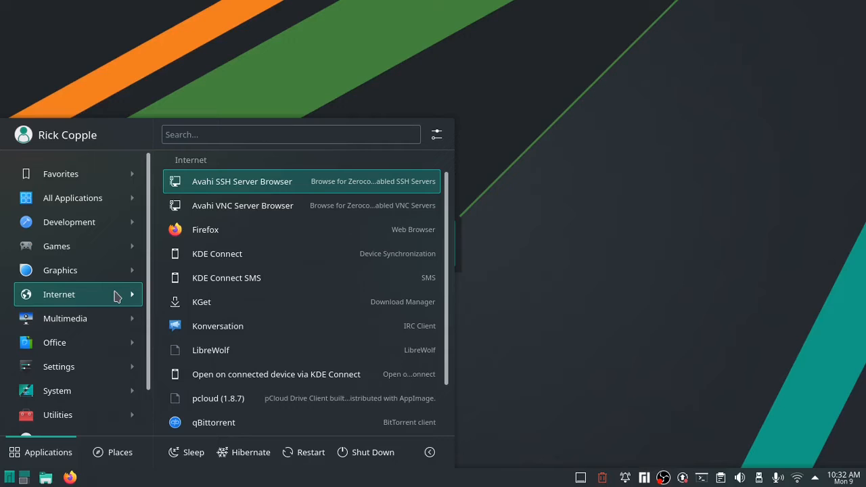
{"action": "mouse_move", "coordinate": [115, 326]}
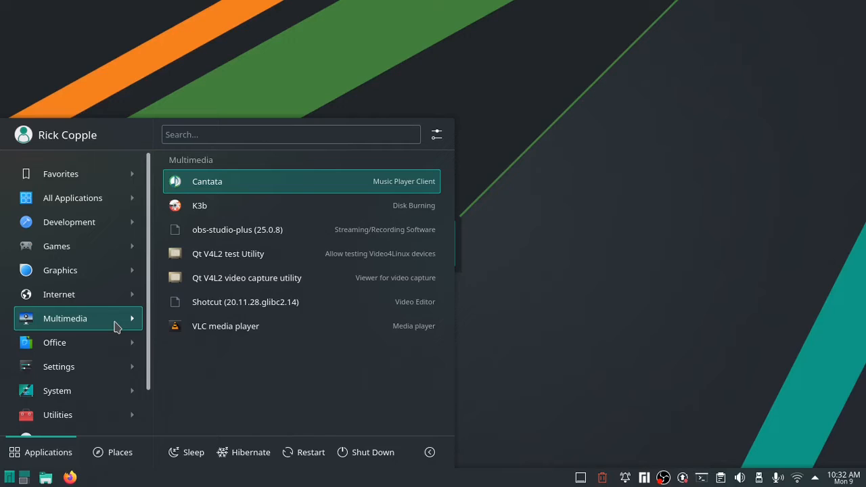
{"action": "mouse_move", "coordinate": [112, 342]}
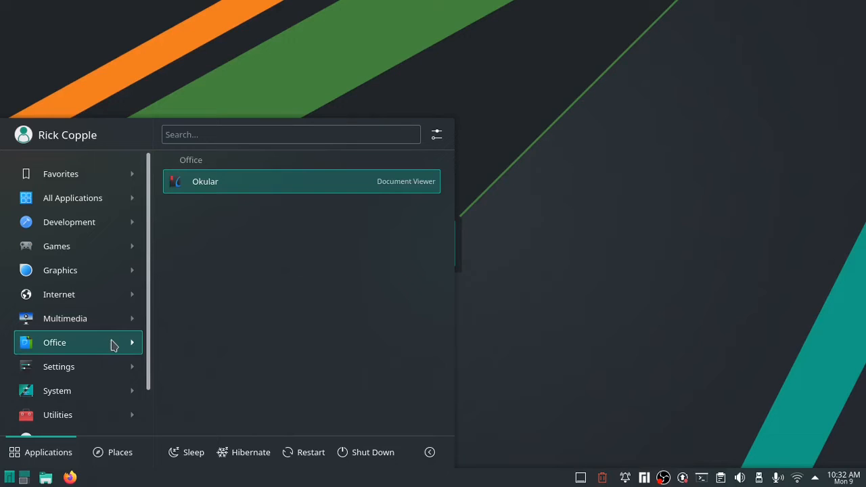
{"action": "mouse_move", "coordinate": [101, 367]}
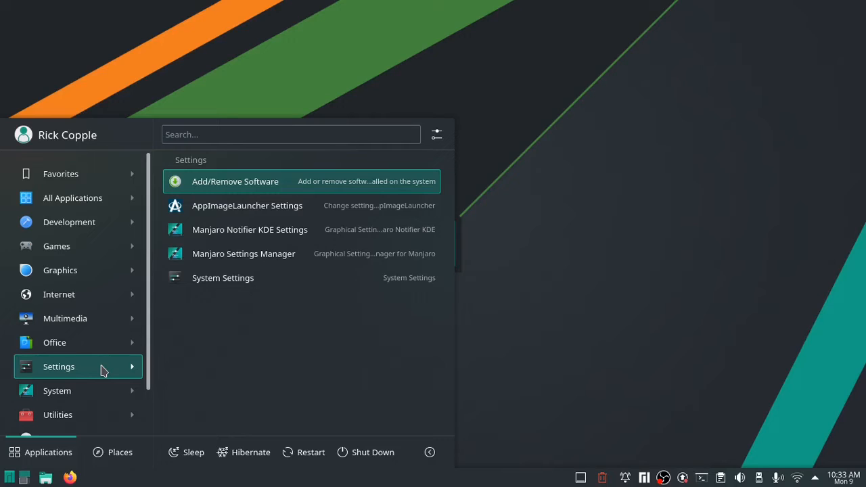
{"action": "mouse_move", "coordinate": [99, 396]}
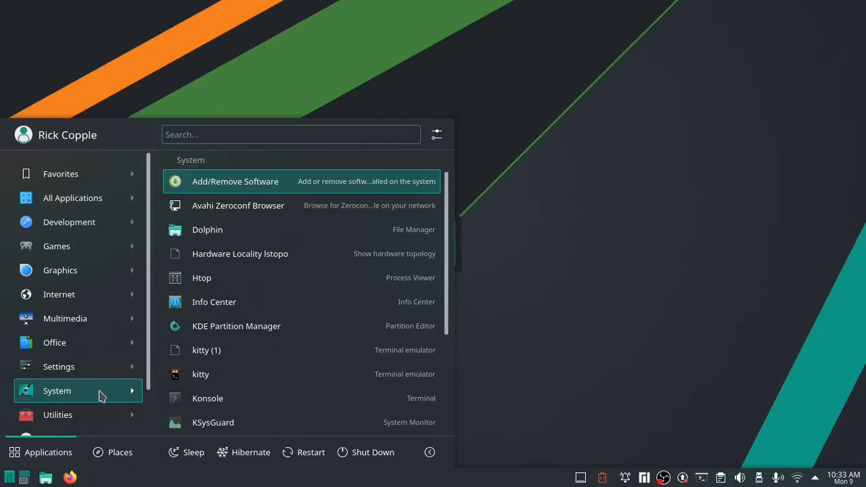
{"action": "mouse_move", "coordinate": [100, 412]}
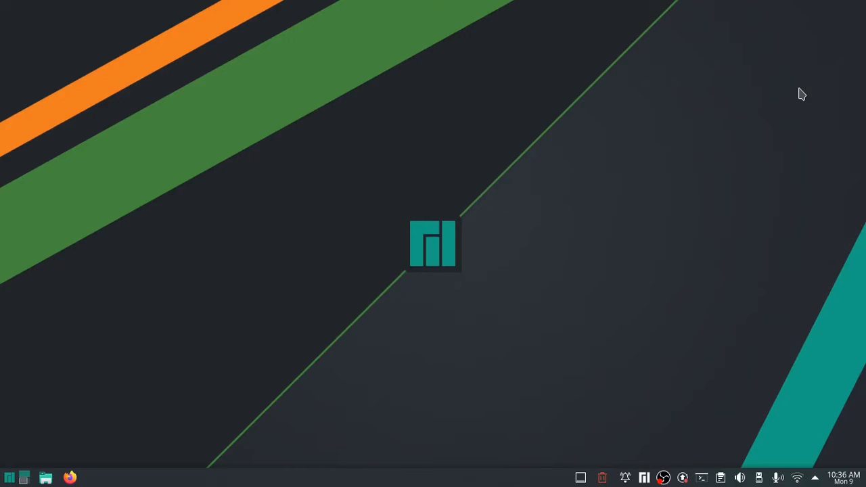
Open the desktop's wallpaper configuration and apply the Bamboo wallpaper
{"action": "right_click", "coordinate": [560, 112]}
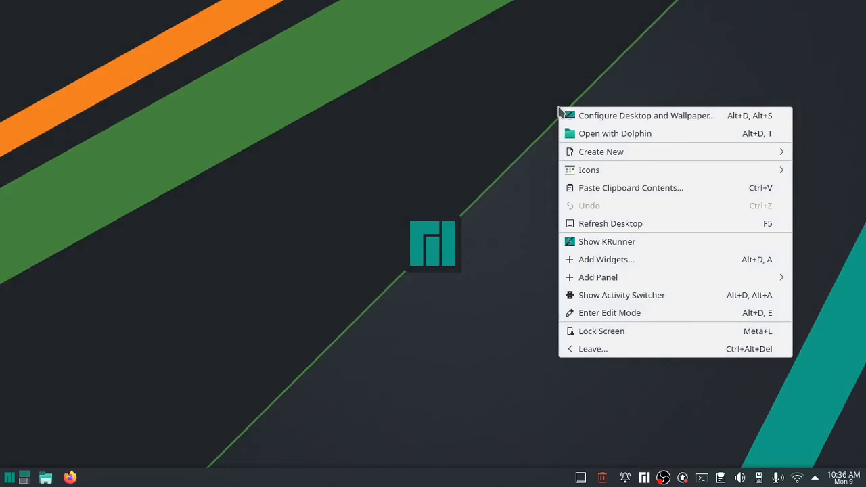
{"action": "left_click", "coordinate": [588, 119]}
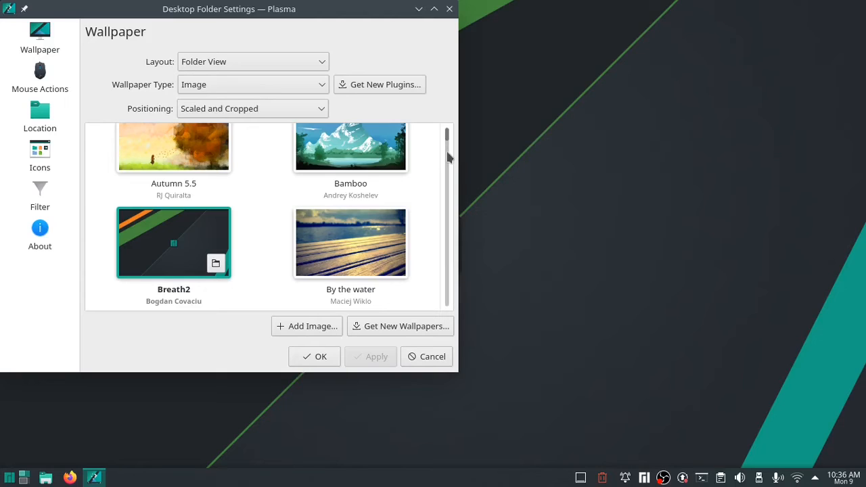
{"action": "left_click", "coordinate": [369, 156]}
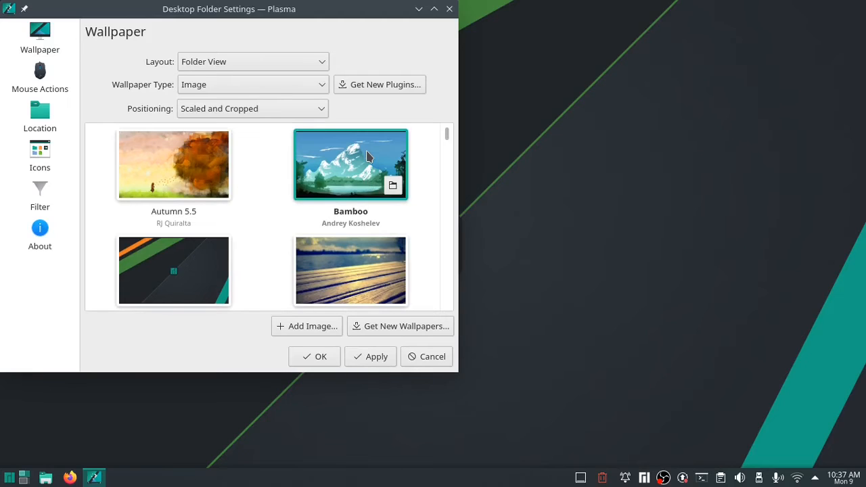
{"action": "left_click", "coordinate": [363, 361]}
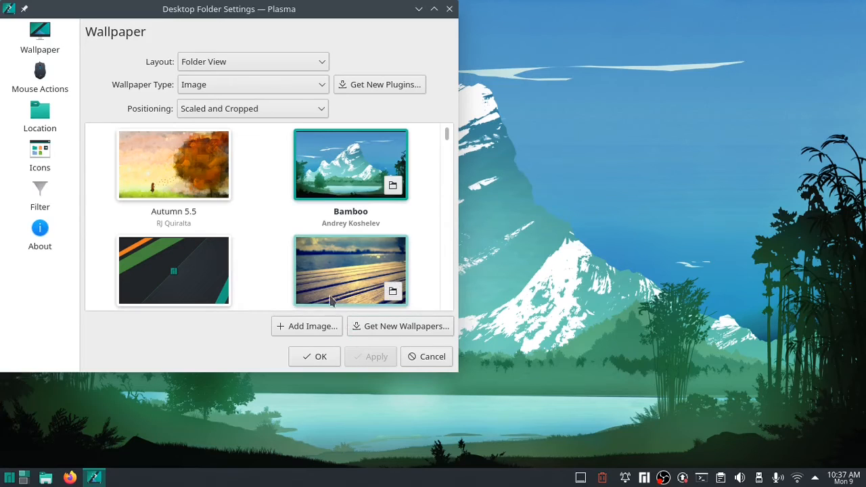
Look through the wallpaper thumbnails following Bamboo, from Breath2 and Canopée past Colorful Cups to Elarun and Evening Glow
{"action": "scroll", "coordinate": [255, 248], "scroll_direction": "down", "scroll_amount": 3}
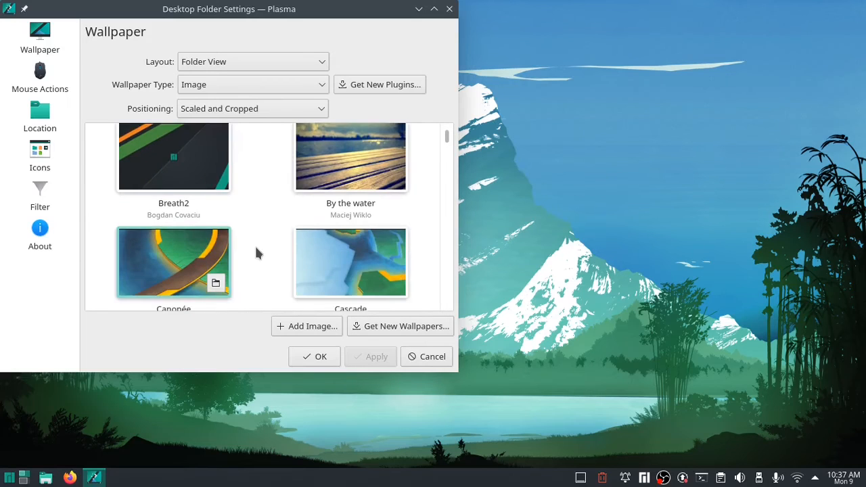
{"action": "scroll", "coordinate": [256, 253], "scroll_direction": "down", "scroll_amount": 2}
{"action": "scroll", "coordinate": [256, 253], "scroll_direction": "down", "scroll_amount": 2}
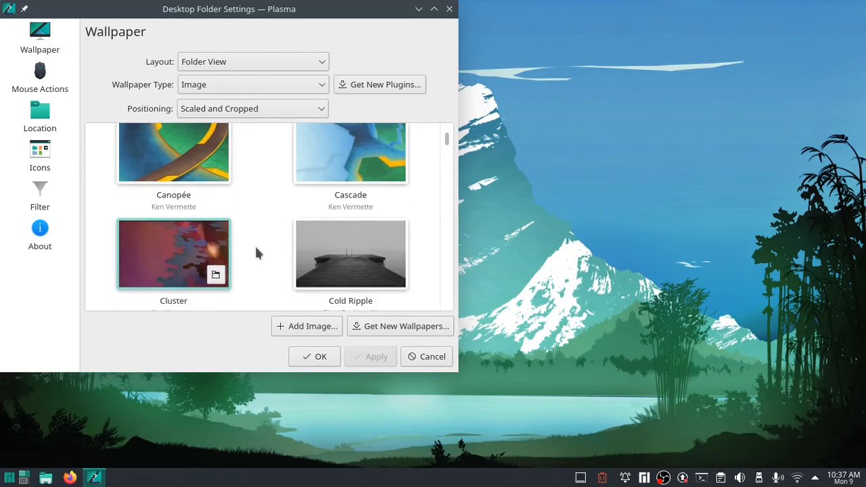
{"action": "scroll", "coordinate": [256, 253], "scroll_direction": "down", "scroll_amount": 1}
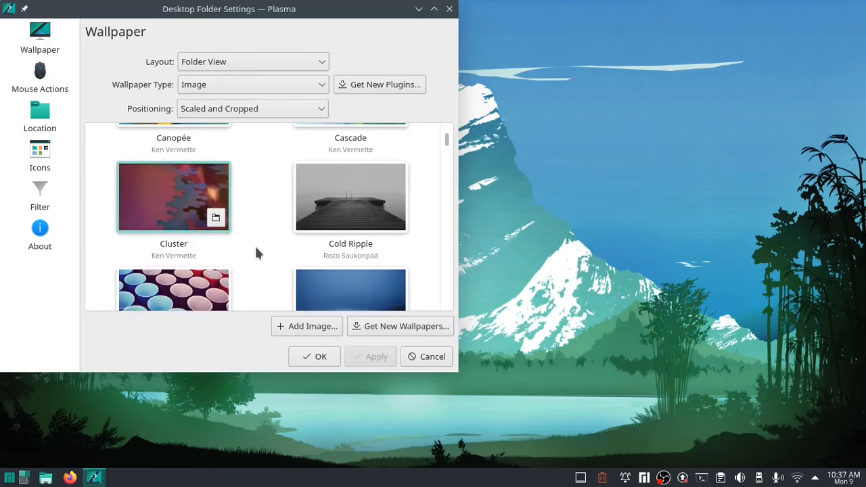
{"action": "scroll", "coordinate": [256, 253], "scroll_direction": "down", "scroll_amount": 2}
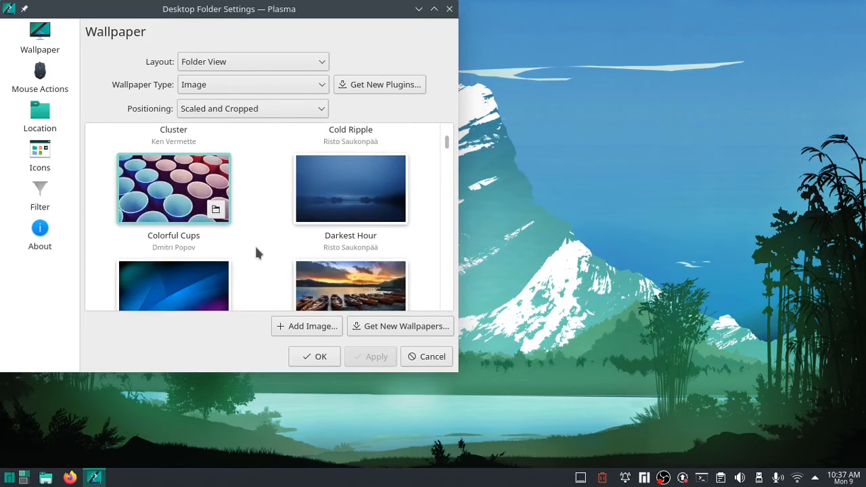
{"action": "scroll", "coordinate": [256, 251], "scroll_direction": "down", "scroll_amount": 1}
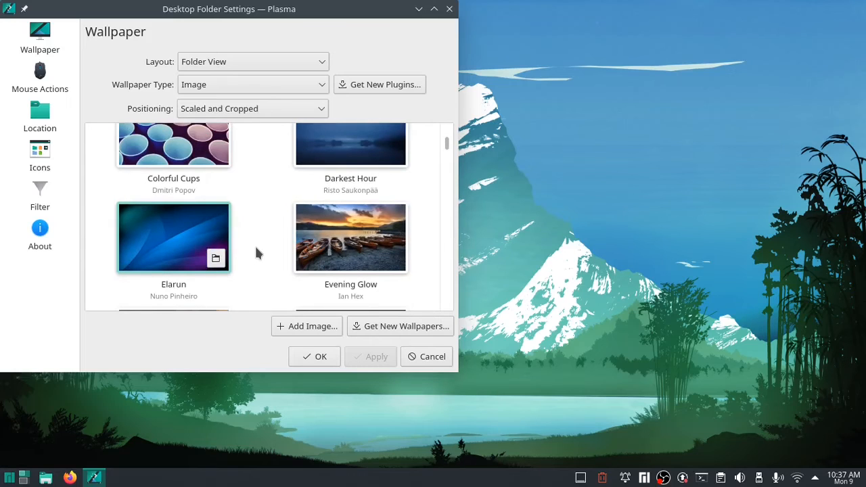
{"action": "scroll", "coordinate": [257, 252], "scroll_direction": "down", "scroll_amount": 1}
{"action": "scroll", "coordinate": [256, 253], "scroll_direction": "down", "scroll_amount": 1}
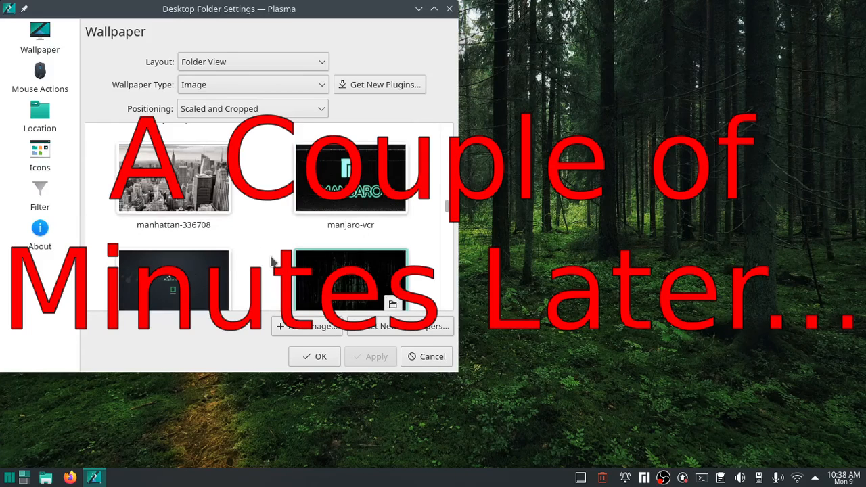
Find the nature-3058859 image among the wallpapers and apply it to the desktop
{"action": "scroll", "coordinate": [273, 261], "scroll_direction": "down", "scroll_amount": 2}
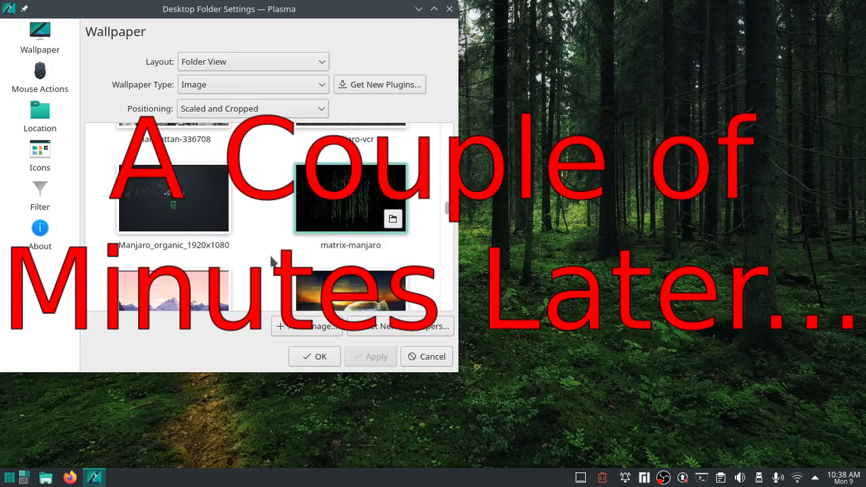
{"action": "scroll", "coordinate": [273, 261], "scroll_direction": "down", "scroll_amount": 2}
{"action": "scroll", "coordinate": [273, 261], "scroll_direction": "down", "scroll_amount": 1}
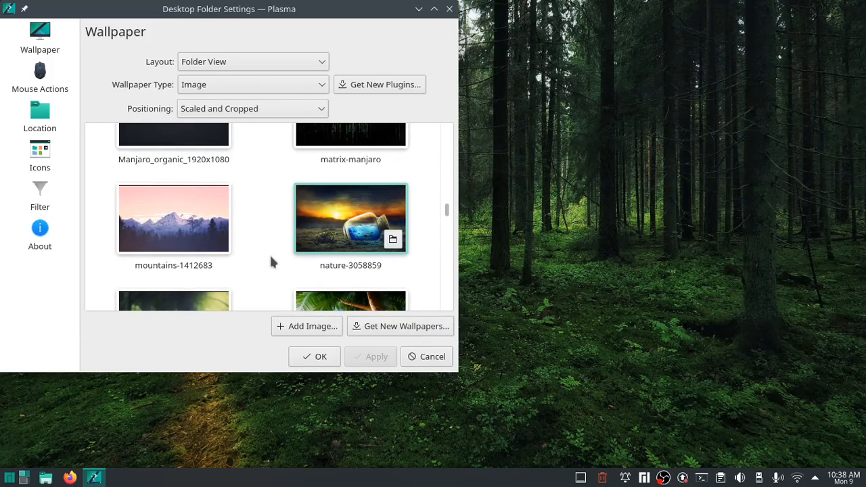
{"action": "left_click", "coordinate": [326, 245]}
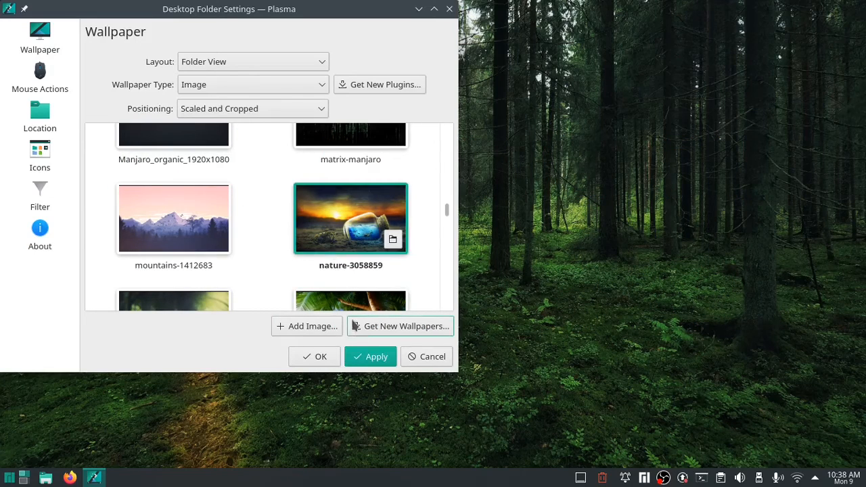
{"action": "left_click", "coordinate": [369, 356]}
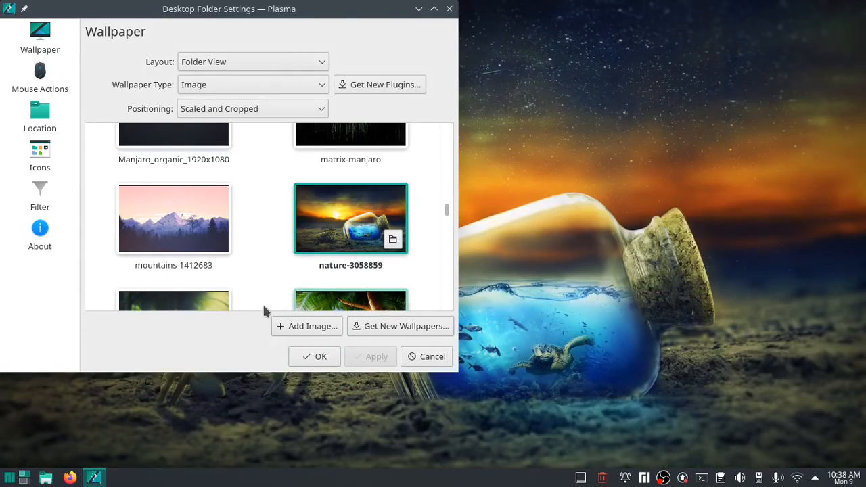
Look through the remaining wallpapers, including the Manjaro Juhraya designs, and close the desktop settings without further changes
{"action": "scroll", "coordinate": [264, 301], "scroll_direction": "down", "scroll_amount": 5}
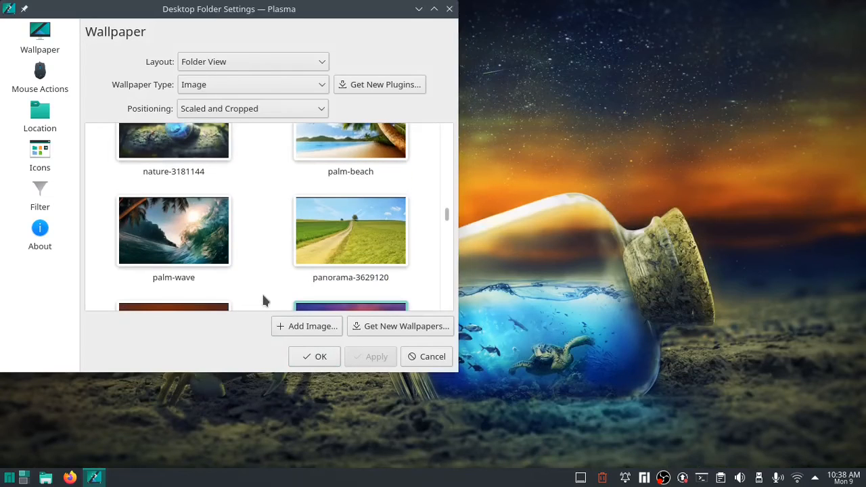
{"action": "scroll", "coordinate": [264, 301], "scroll_direction": "down", "scroll_amount": 5}
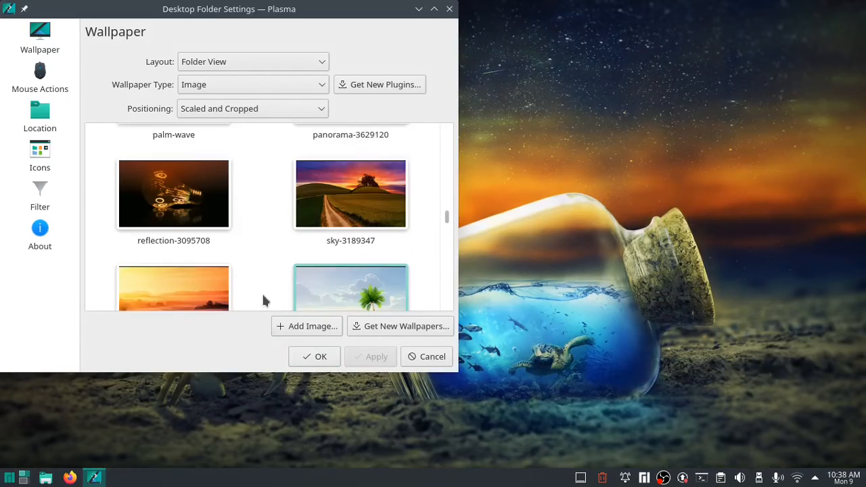
{"action": "scroll", "coordinate": [264, 302], "scroll_direction": "down", "scroll_amount": 4}
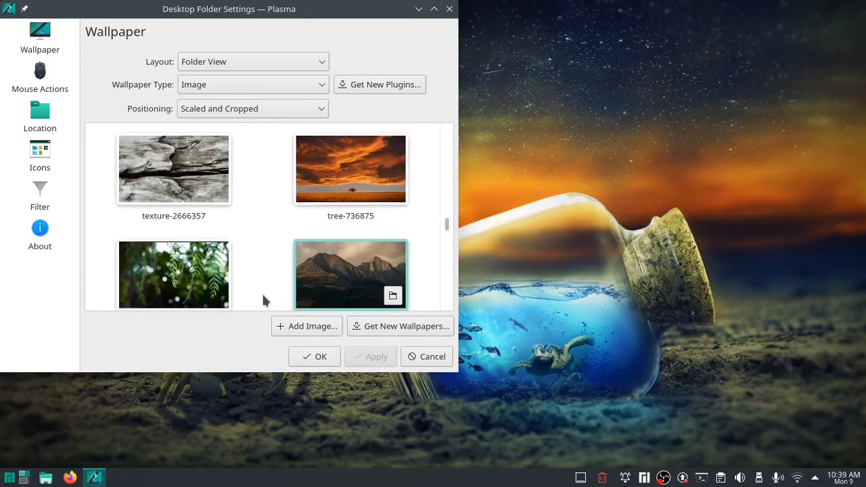
{"action": "scroll", "coordinate": [264, 302], "scroll_direction": "down", "scroll_amount": 3}
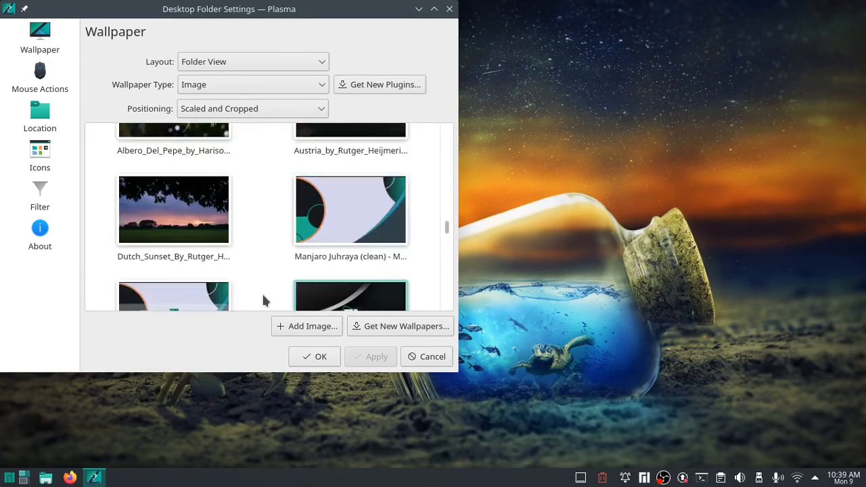
{"action": "scroll", "coordinate": [264, 301], "scroll_direction": "down", "scroll_amount": 4}
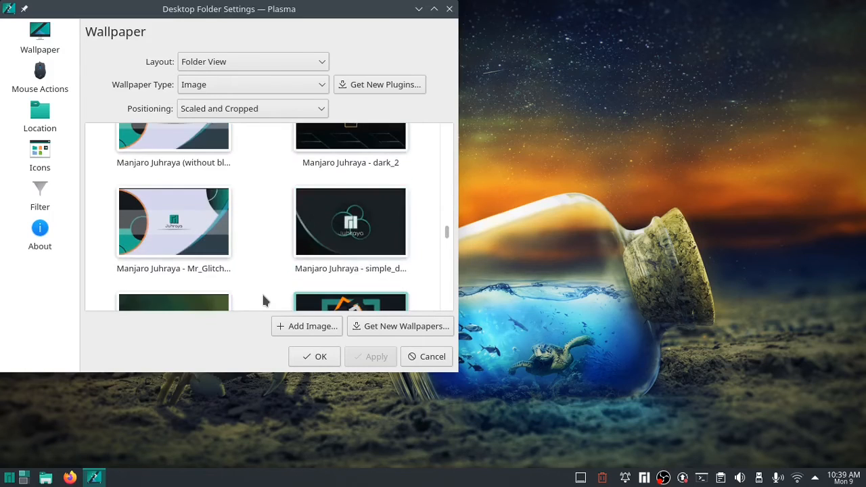
{"action": "scroll", "coordinate": [264, 301], "scroll_direction": "down", "scroll_amount": 3}
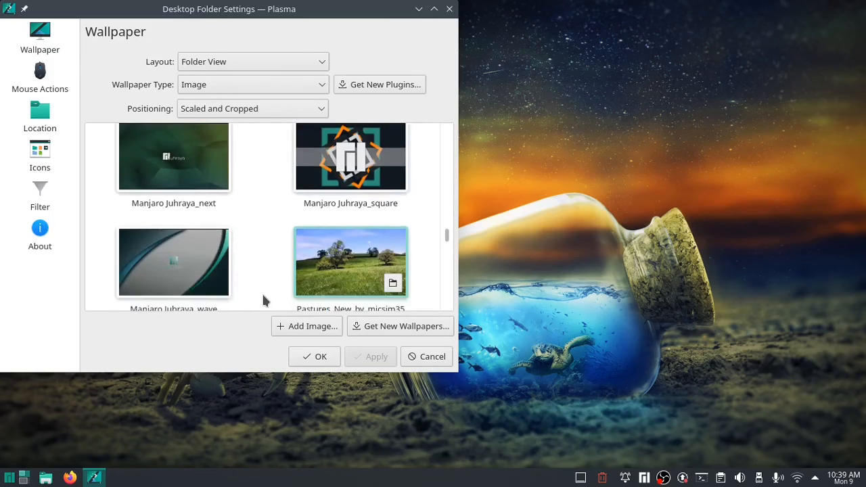
{"action": "scroll", "coordinate": [264, 301], "scroll_direction": "down", "scroll_amount": 2}
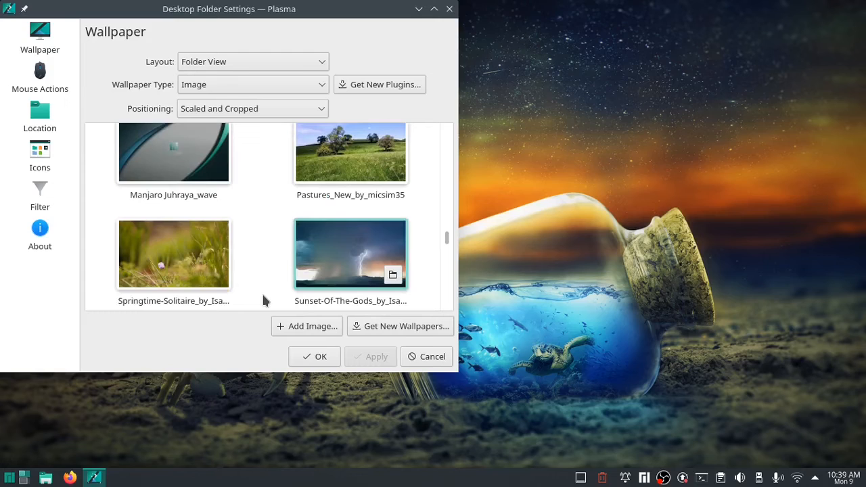
{"action": "left_click", "coordinate": [415, 362]}
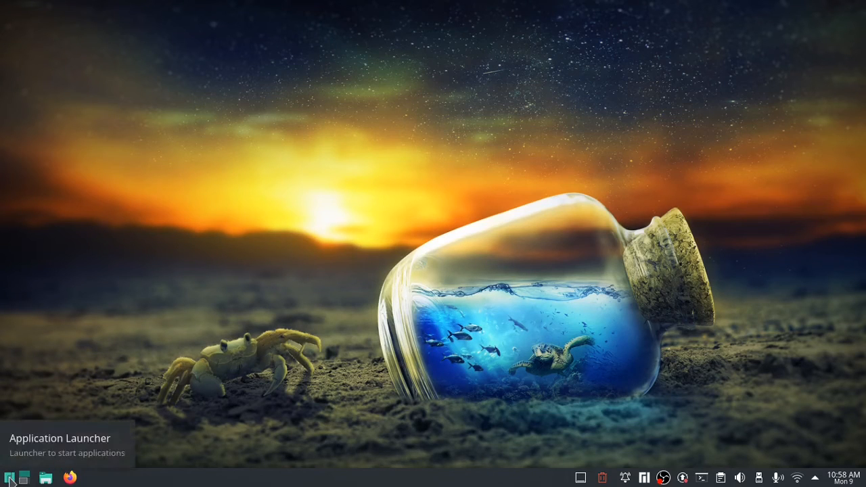
View the alternative widgets offered for the Application Launcher and close the list without switching
{"action": "right_click", "coordinate": [11, 478]}
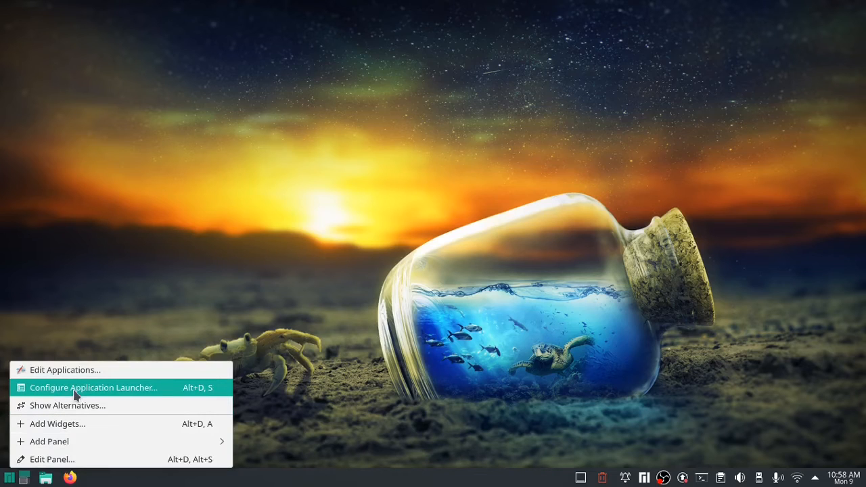
{"action": "left_click", "coordinate": [68, 406]}
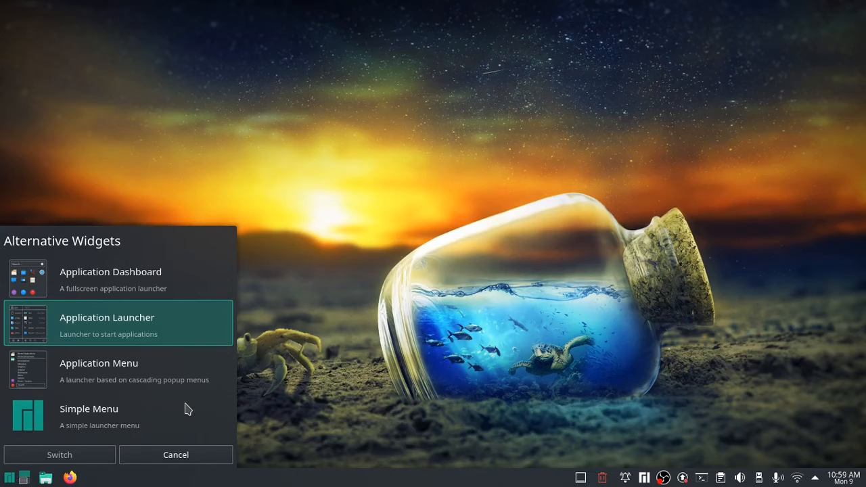
{"action": "key", "text": "Escape"}
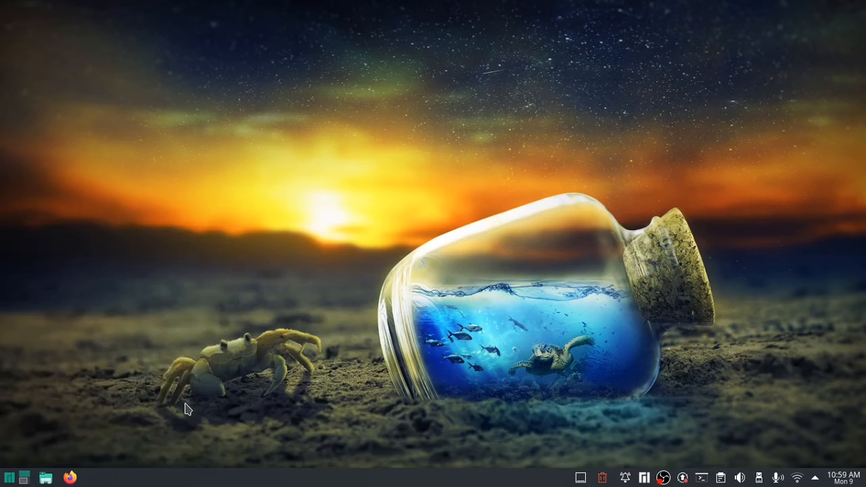
Change the Application Launcher's icon to the alienarena system icon and apply the setting
{"action": "left_click", "coordinate": [12, 480]}
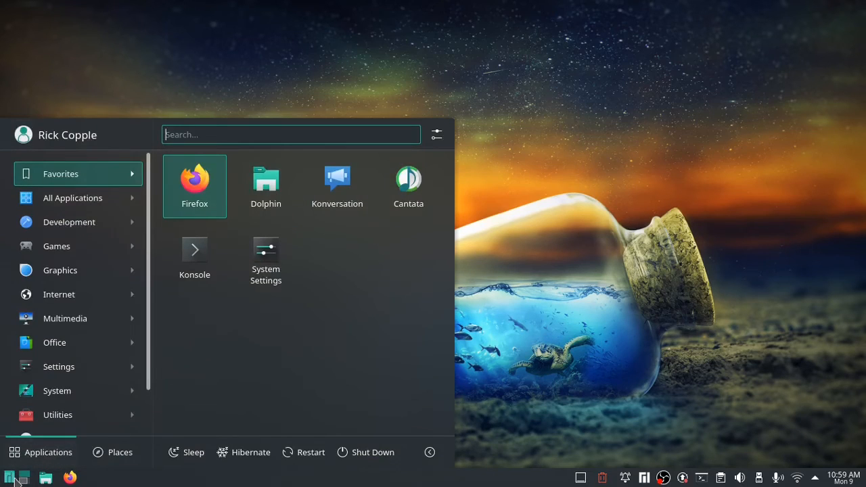
{"action": "right_click", "coordinate": [14, 479]}
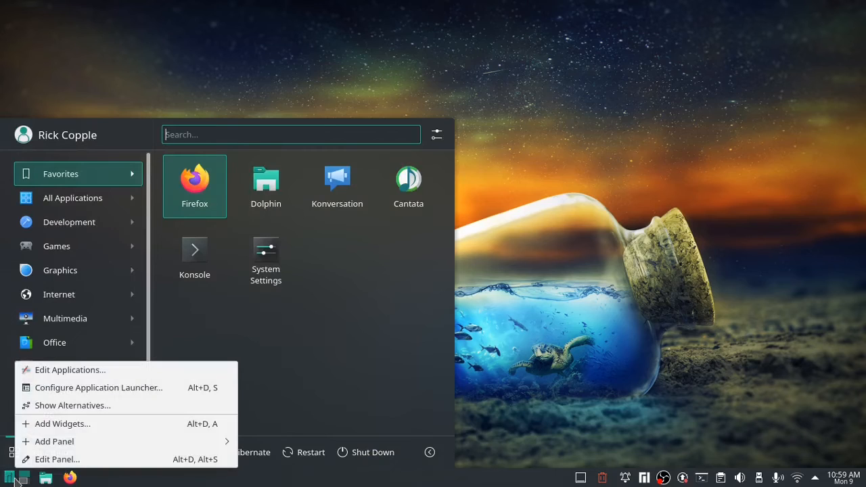
{"action": "left_click", "coordinate": [84, 394]}
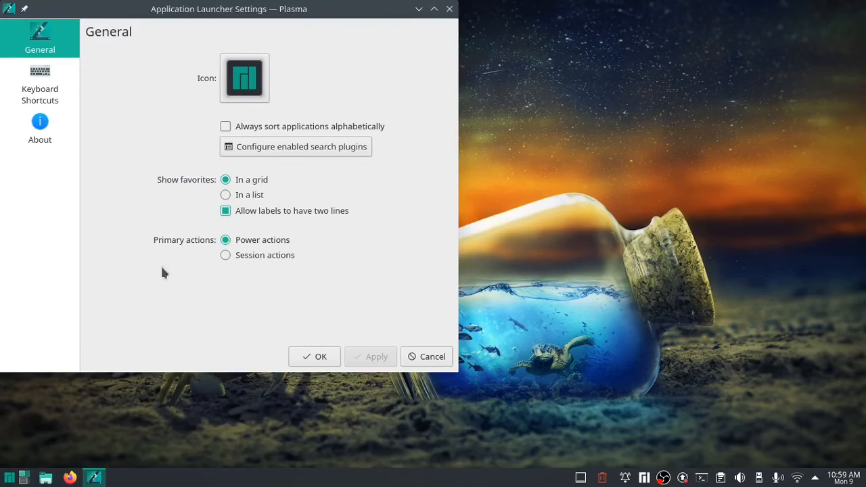
{"action": "left_click", "coordinate": [247, 86]}
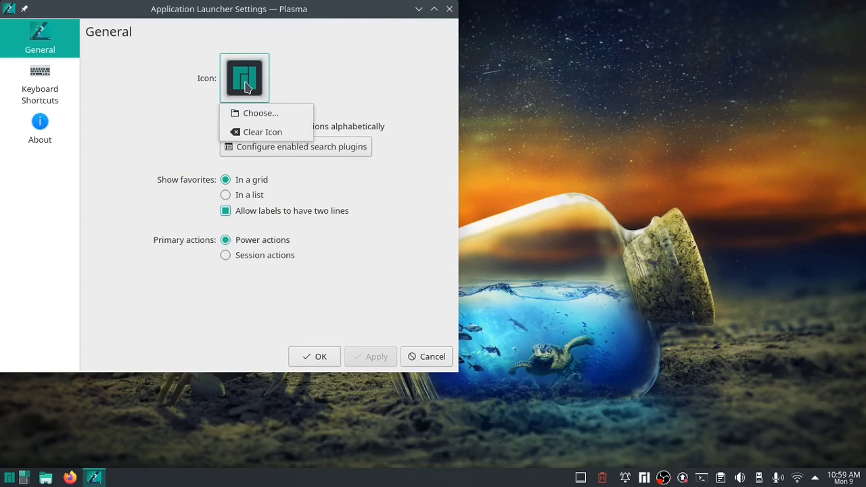
{"action": "left_click", "coordinate": [259, 115]}
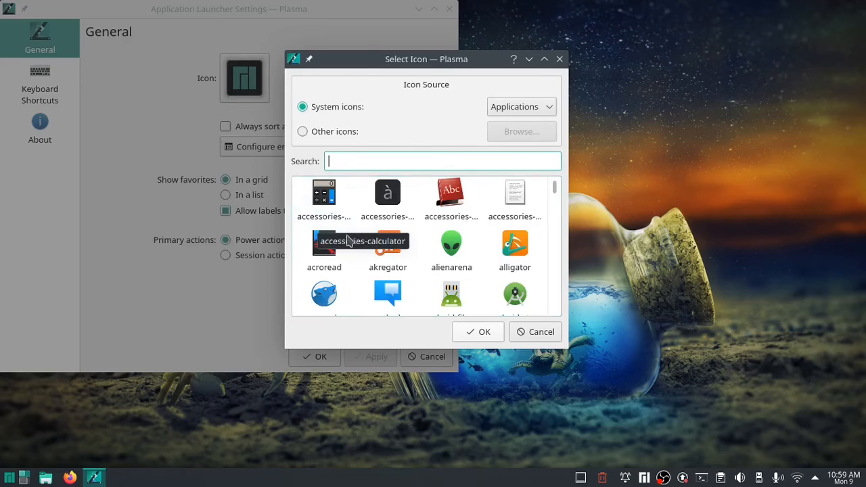
{"action": "left_click", "coordinate": [449, 254]}
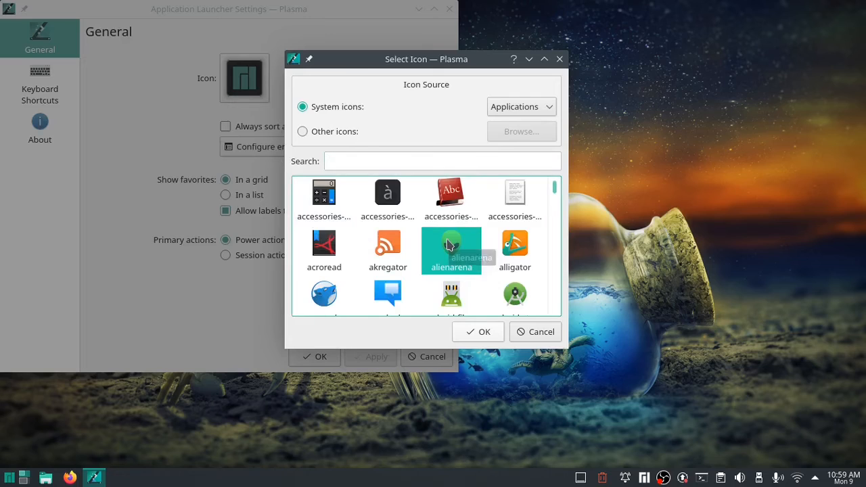
{"action": "left_click", "coordinate": [482, 332]}
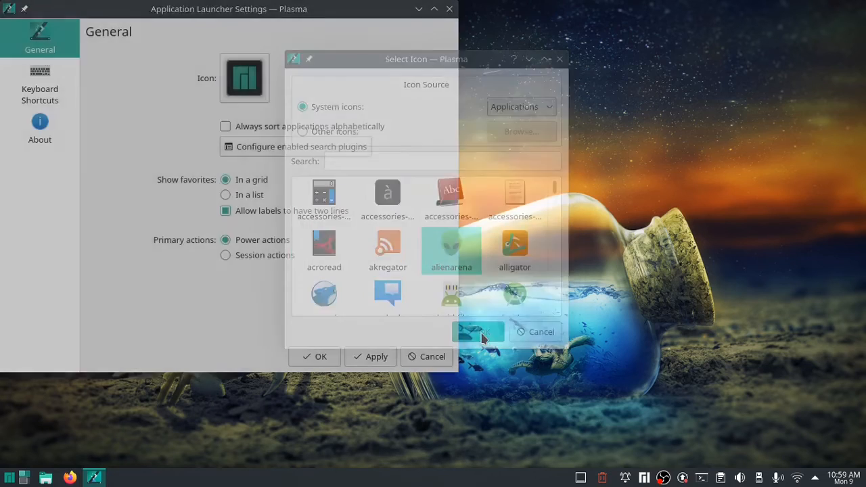
{"action": "left_click", "coordinate": [367, 357]}
{"action": "left_click", "coordinate": [321, 357]}
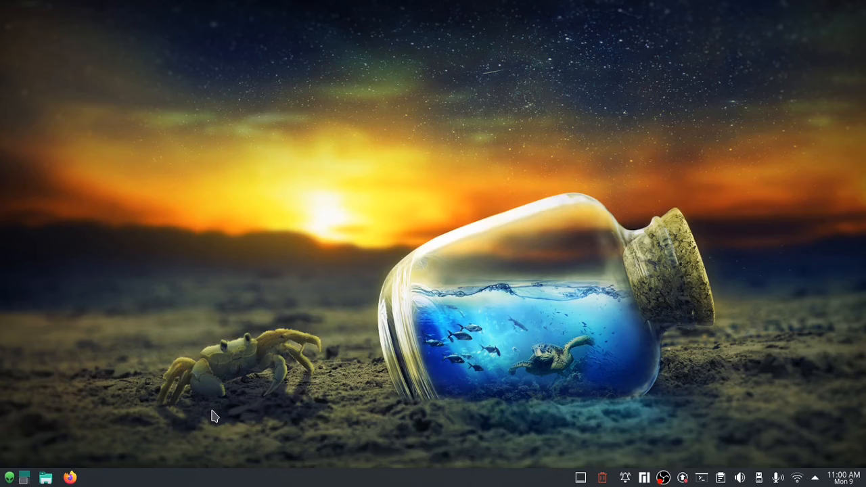
Open KRunner over the desktop and search for "audio"
{"action": "key", "text": "alt+space"}
{"action": "type", "text": "*"}
{"action": "key", "text": "BackSpace"}
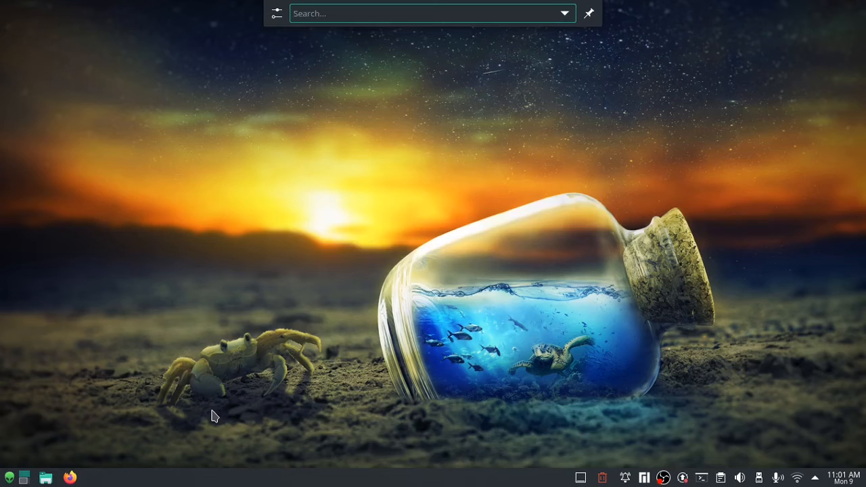
{"action": "type", "text": "audio"}
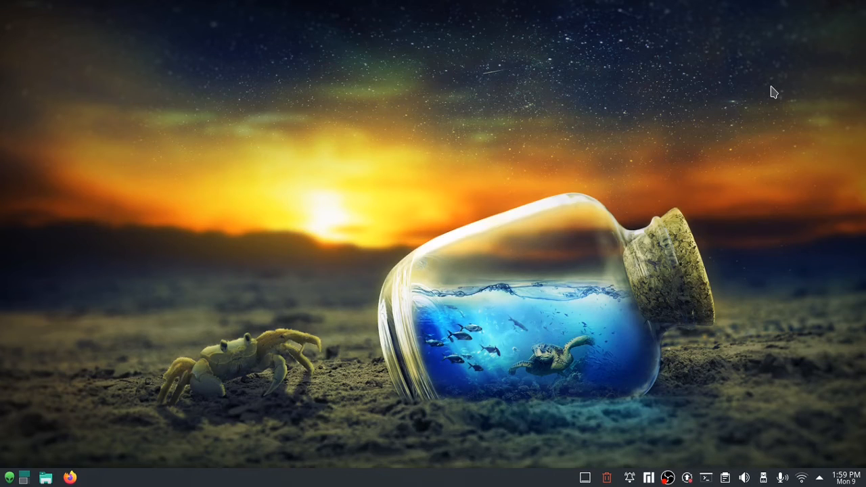
Calculate =2*6 in KRunner, clear the expression and close the search bar
{"action": "key", "text": "alt+space"}
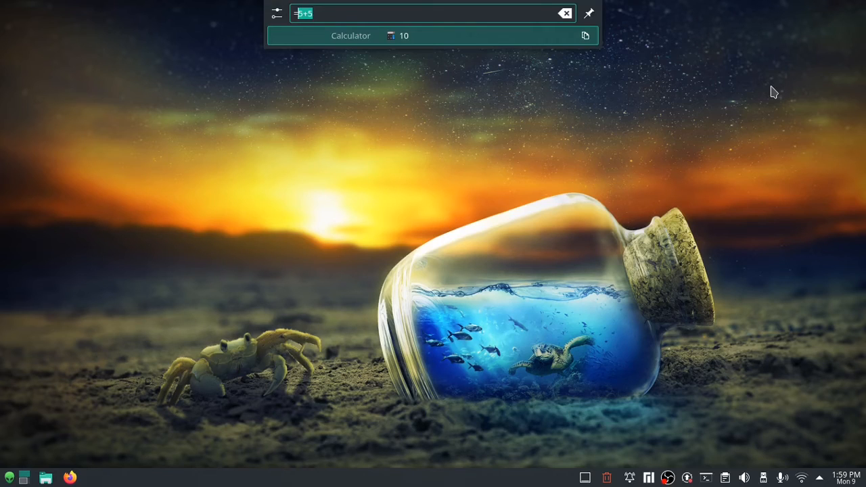
{"action": "type", "text": "2"}
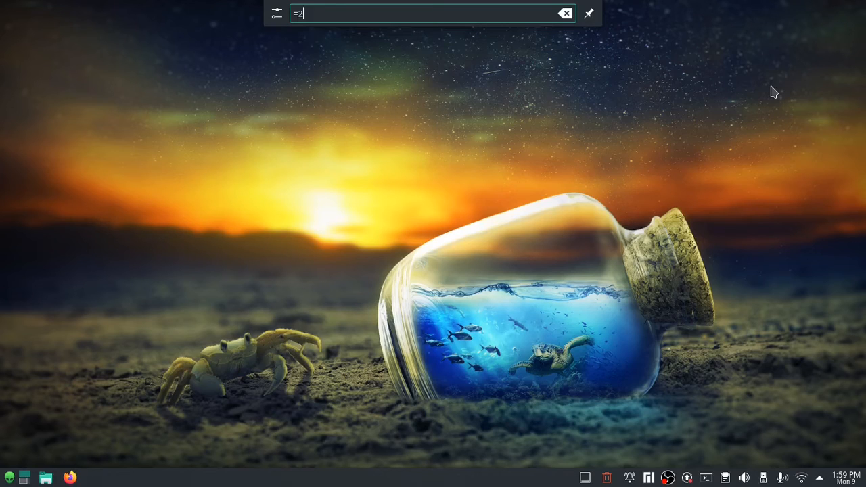
{"action": "type", "text": "*"}
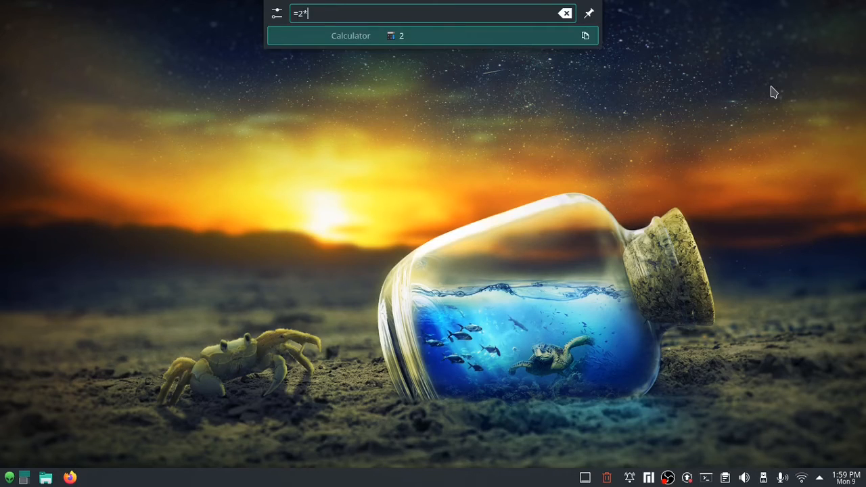
{"action": "type", "text": "6"}
{"action": "key", "text": "BackSpace"}
{"action": "key", "text": "BackSpace"}
{"action": "key", "text": "BackSpace"}
{"action": "key", "text": "BackSpace"}
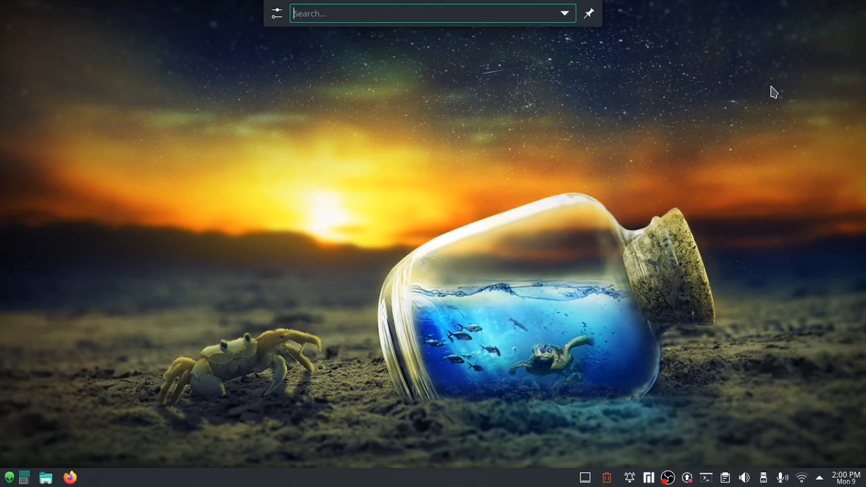
{"action": "key", "text": "Escape"}
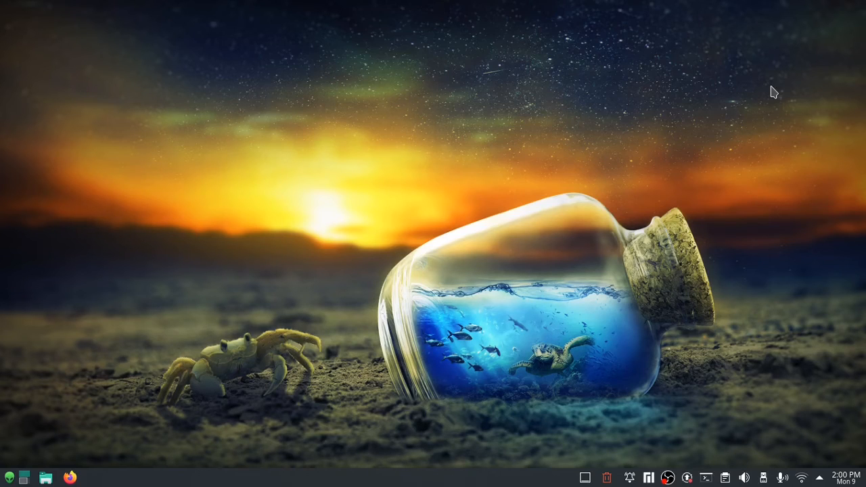
Run a DuckDuckGo web search for "trees of africa" from KRunner with the dd: keyword and close the browser
{"action": "key", "text": "alt+space"}
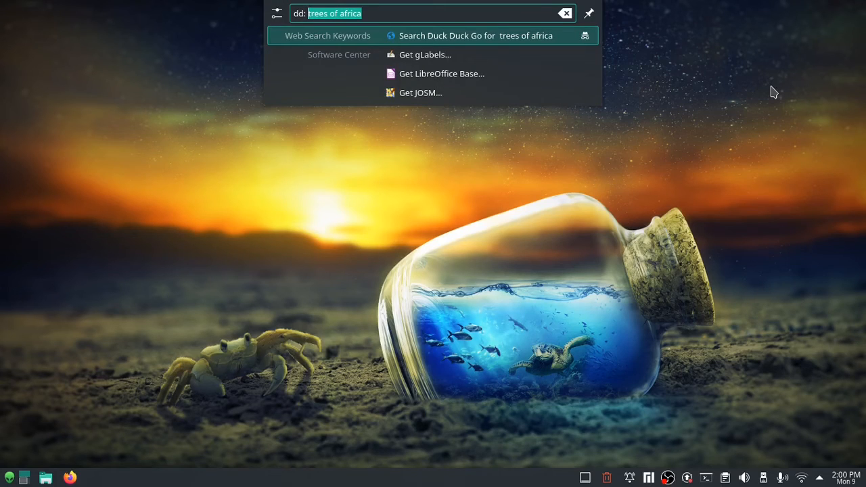
{"action": "key", "text": "Return"}
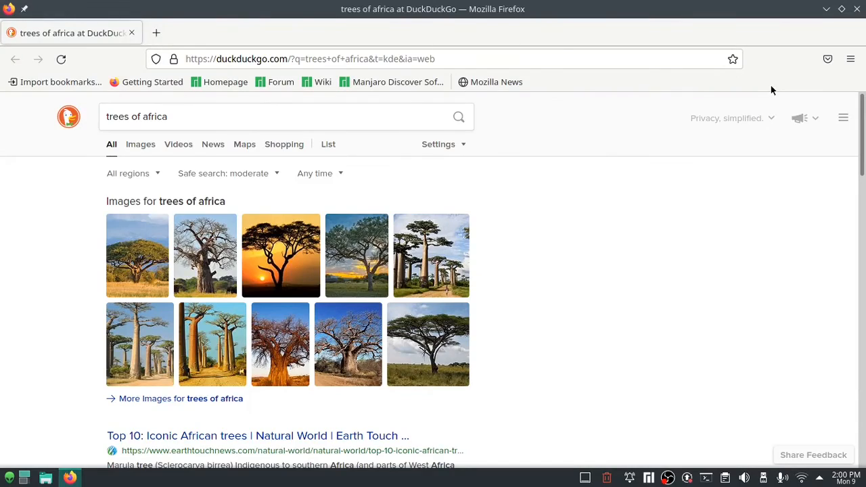
{"action": "key", "text": "alt+F4"}
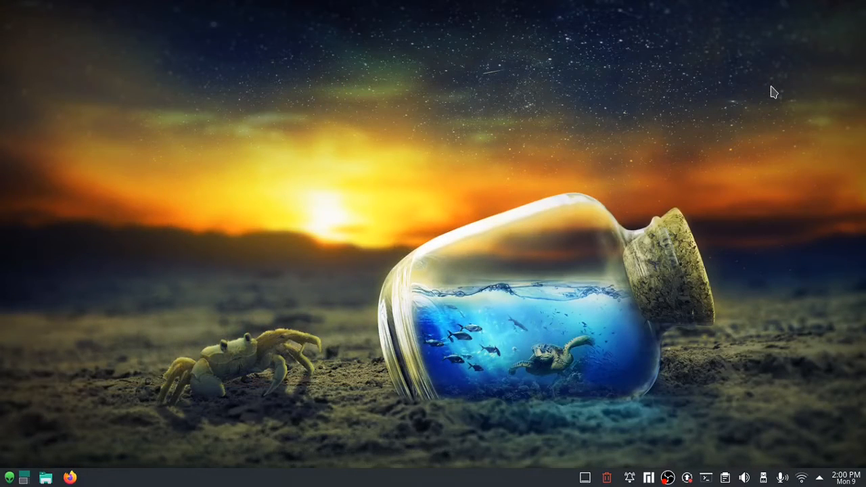
Open the website assigned to the custom rlc: web search keyword from KRunner
{"action": "key", "text": "alt+space"}
{"action": "type", "text": "rlc"}
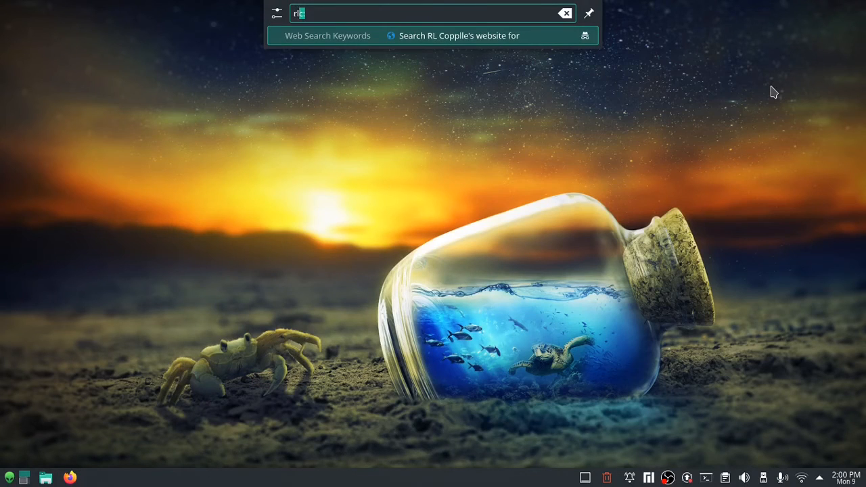
{"action": "type", "text": ":"}
{"action": "key", "text": "Return"}
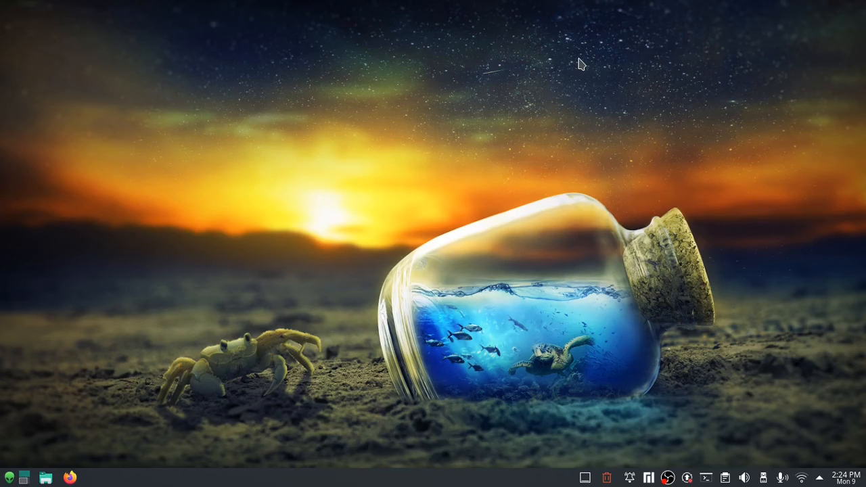
Open System Settings and go to the Web Search Keywords page of the Search section
{"action": "key", "text": "super"}
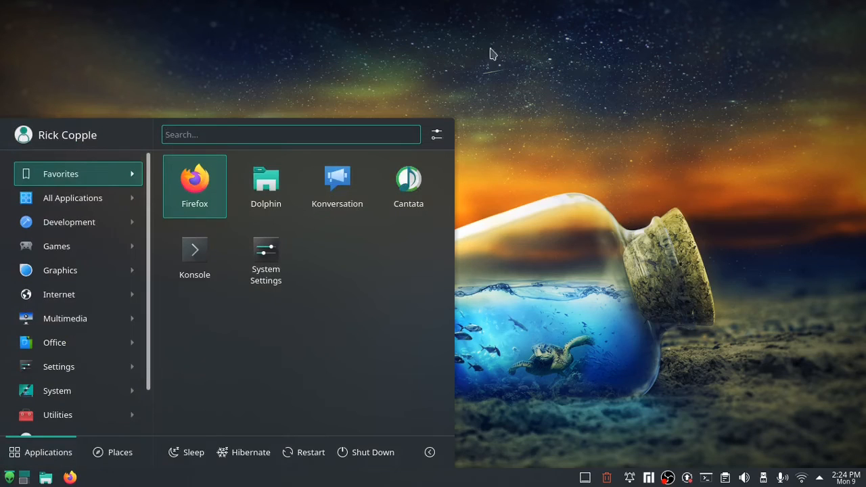
{"action": "left_click", "coordinate": [268, 251]}
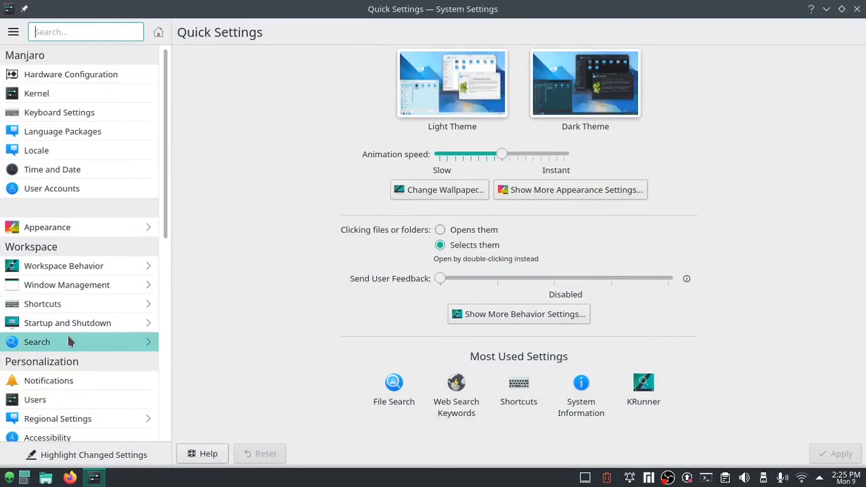
{"action": "left_click", "coordinate": [125, 347]}
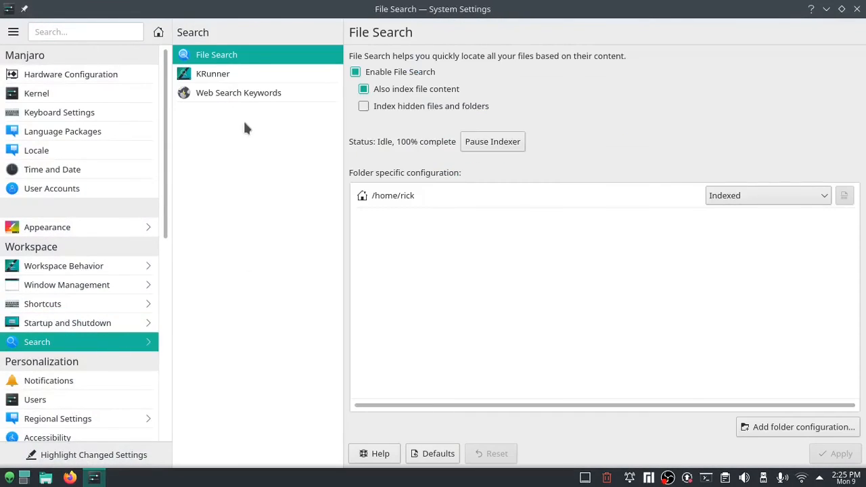
{"action": "left_click", "coordinate": [251, 95]}
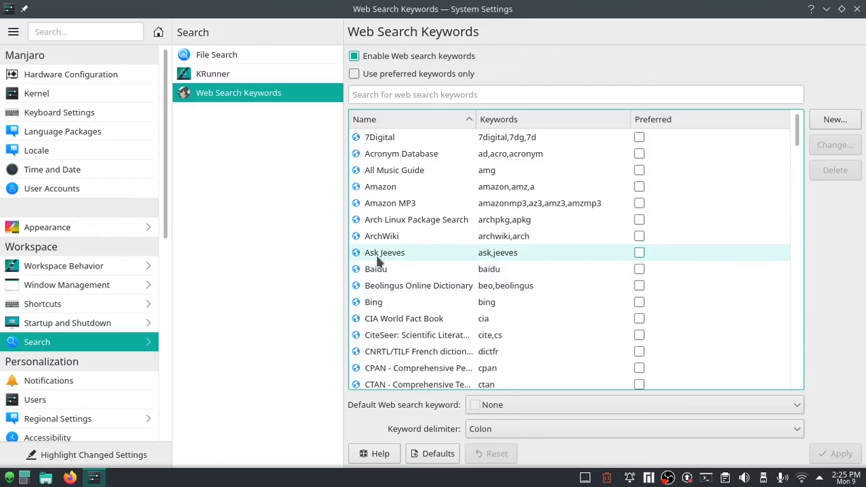
Open the Bing web search keyword for modification and view the help on its Shortcut URL
{"action": "left_click", "coordinate": [371, 302]}
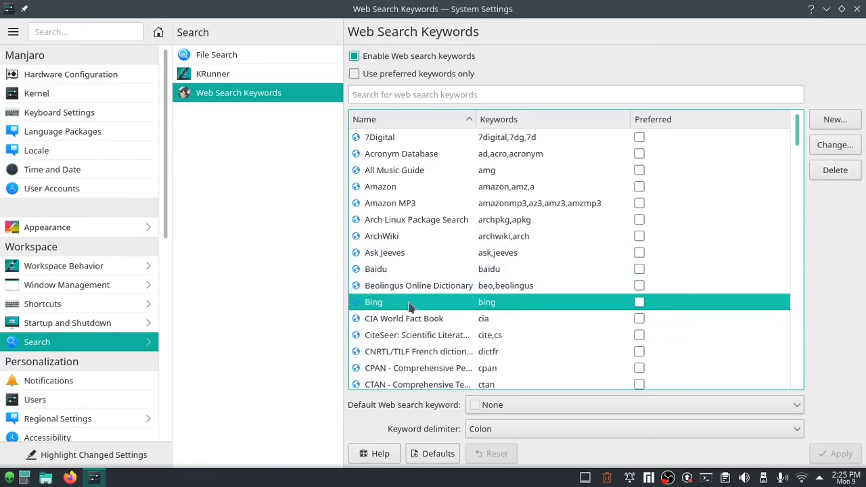
{"action": "left_click", "coordinate": [843, 142]}
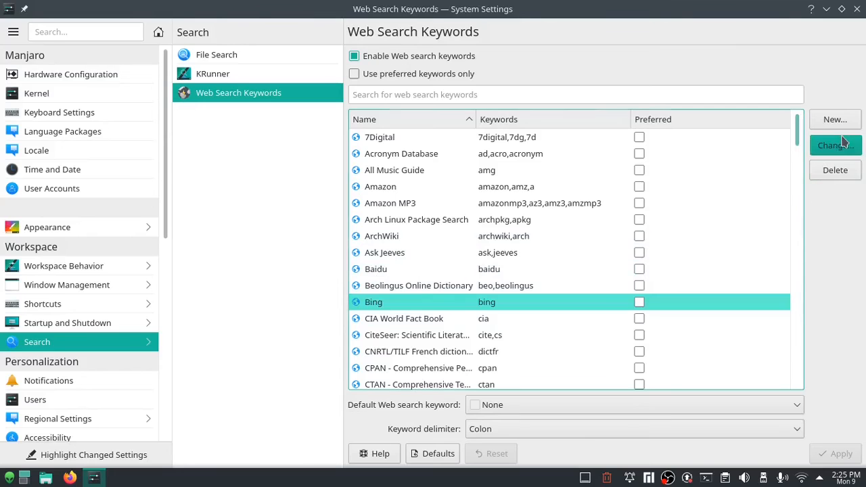
{"action": "left_click", "coordinate": [536, 186]}
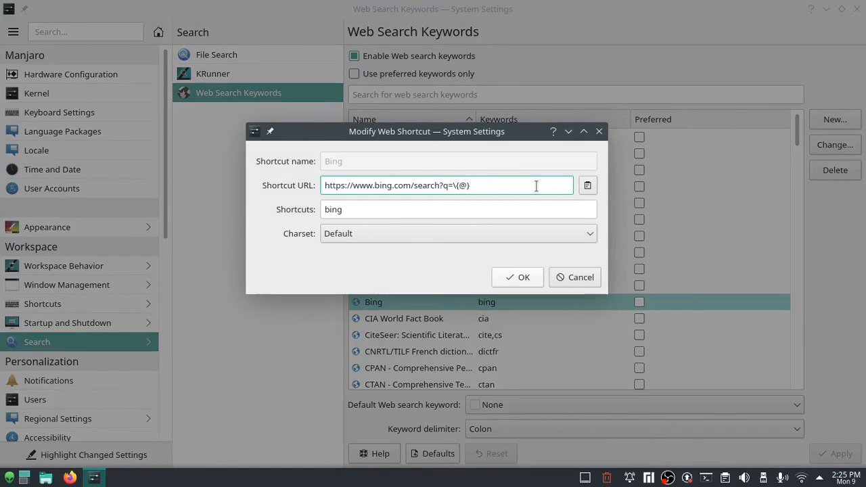
{"action": "mouse_move", "coordinate": [533, 186]}
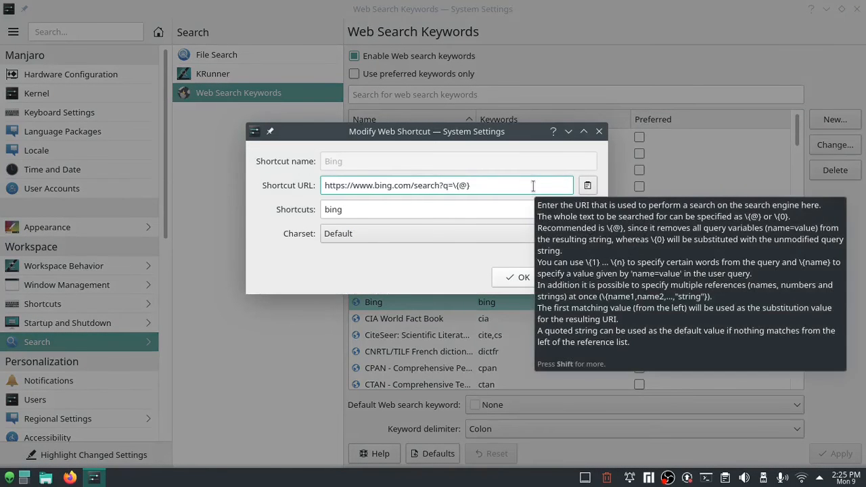